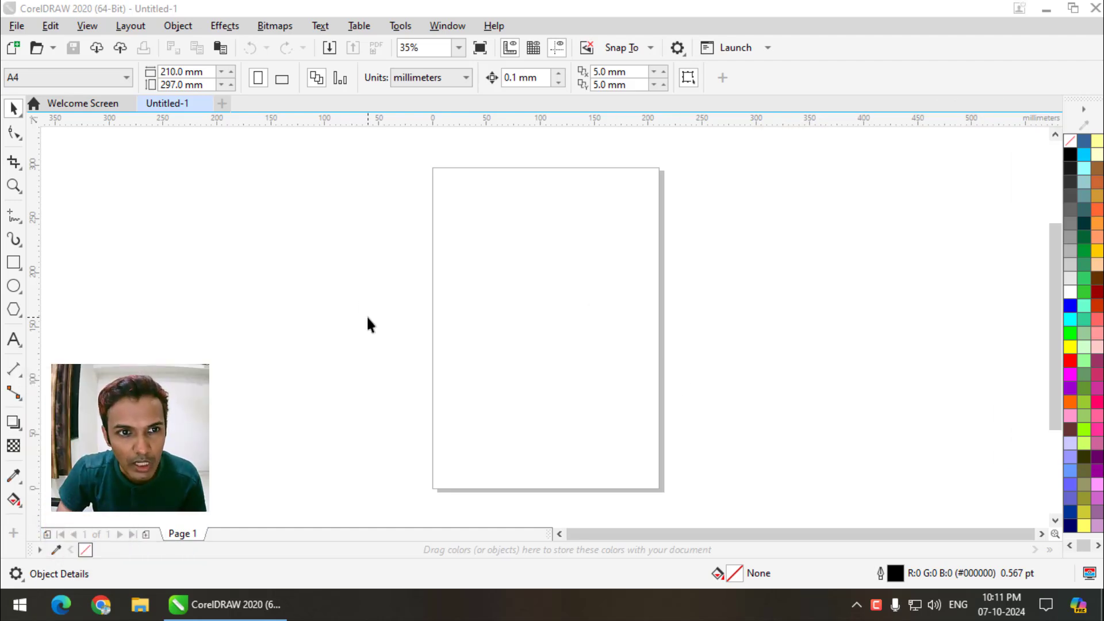
Create a new A4 document with 10 pages and widen the page tab area to fit all the page tabs
click(16, 26)
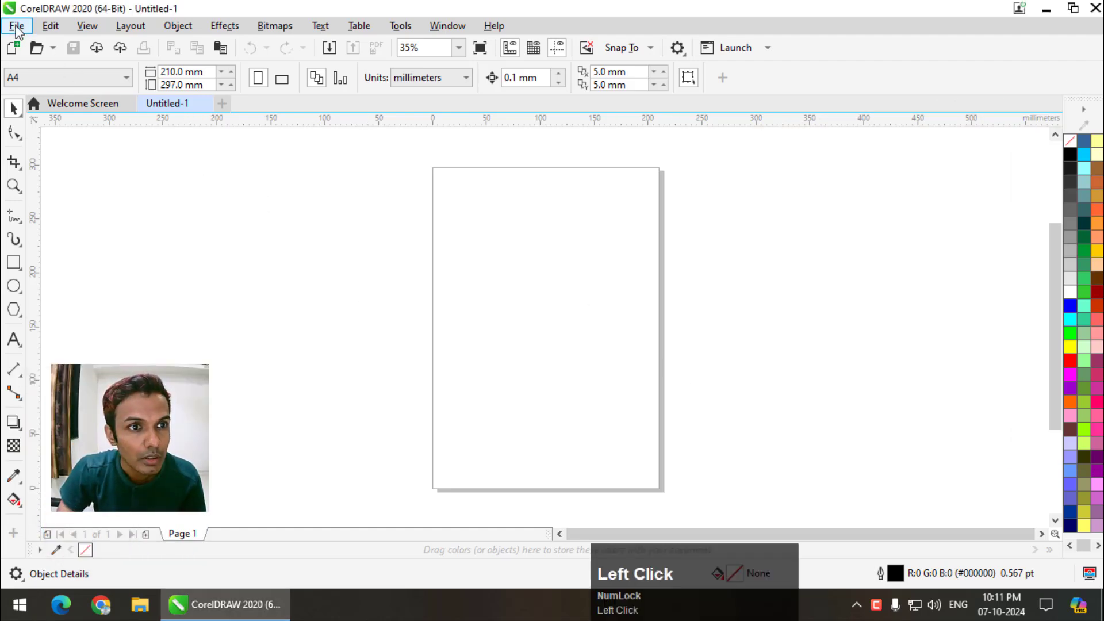
click(26, 45)
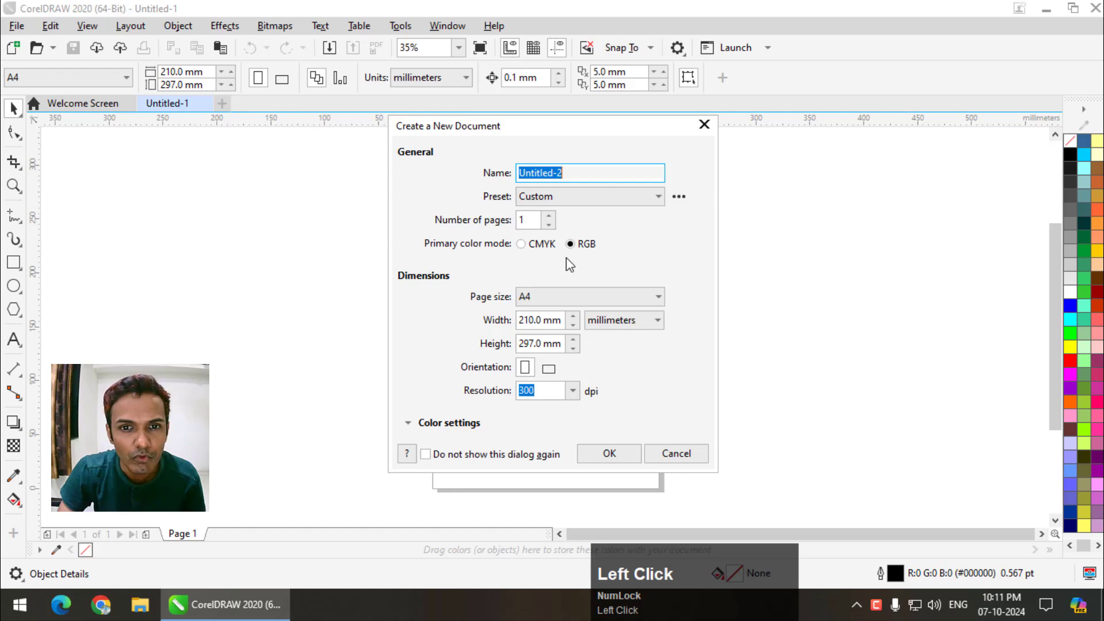
click(530, 222)
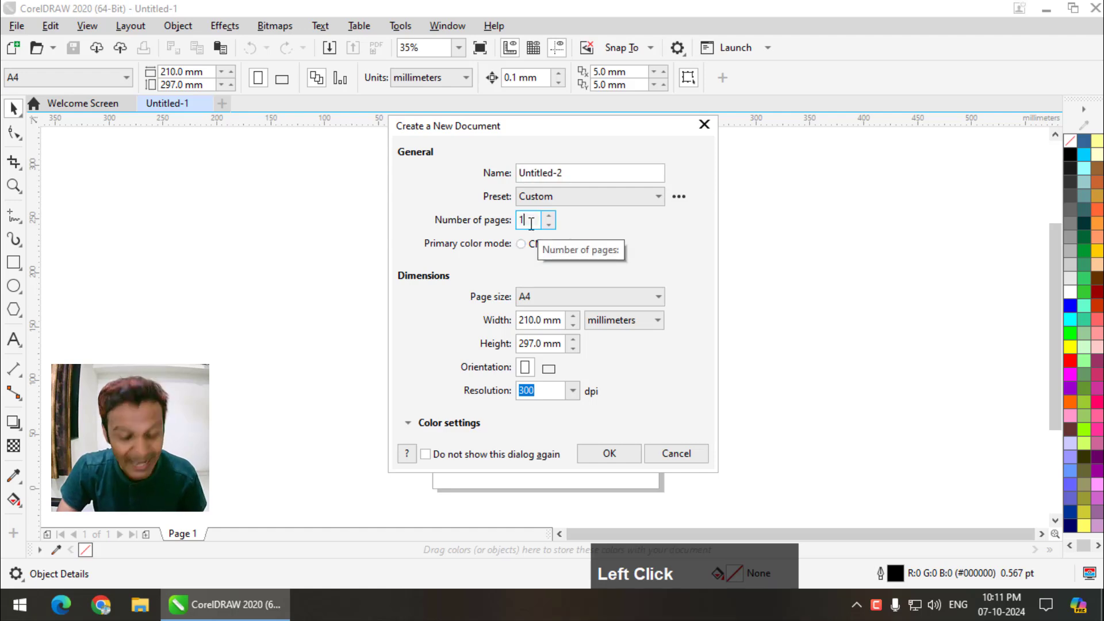
text(0)
drag(546, 130, 546, 121)
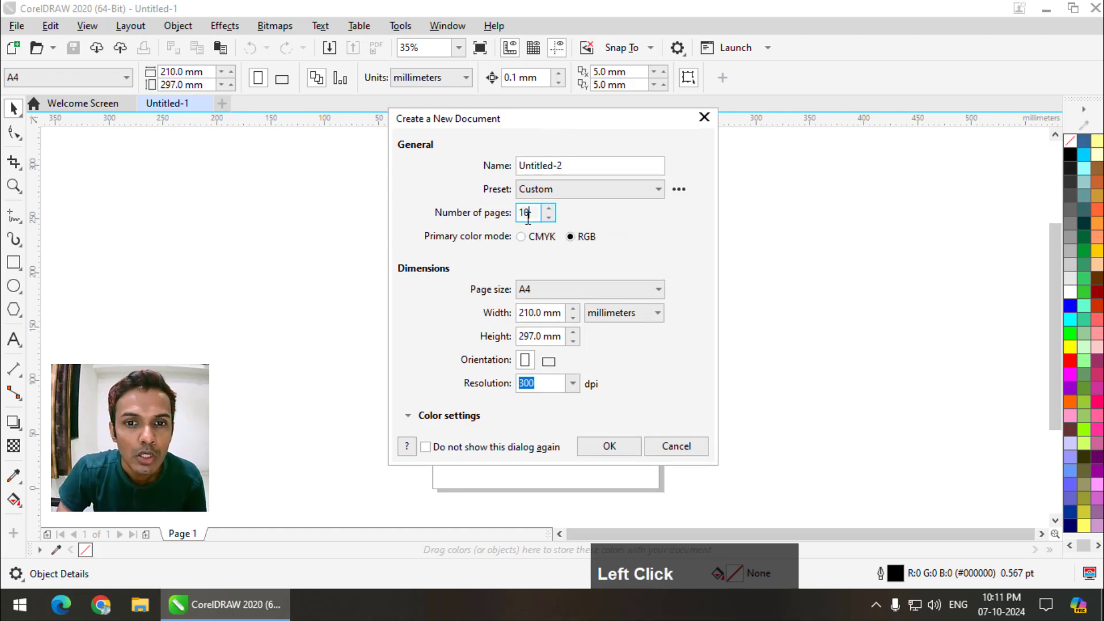
click(610, 446)
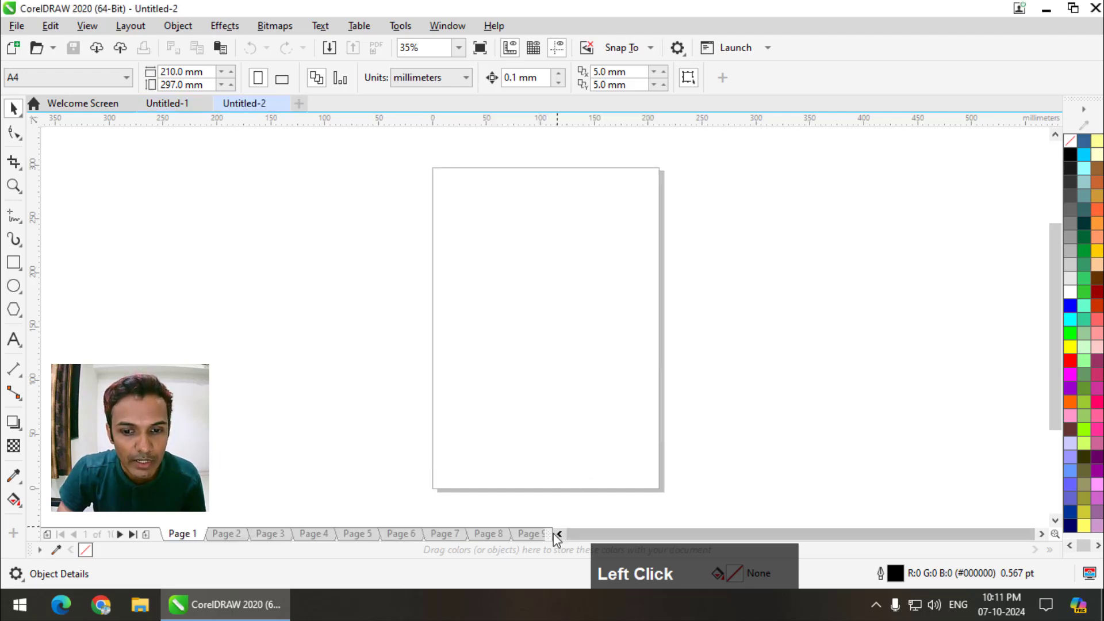
drag(556, 532, 638, 529)
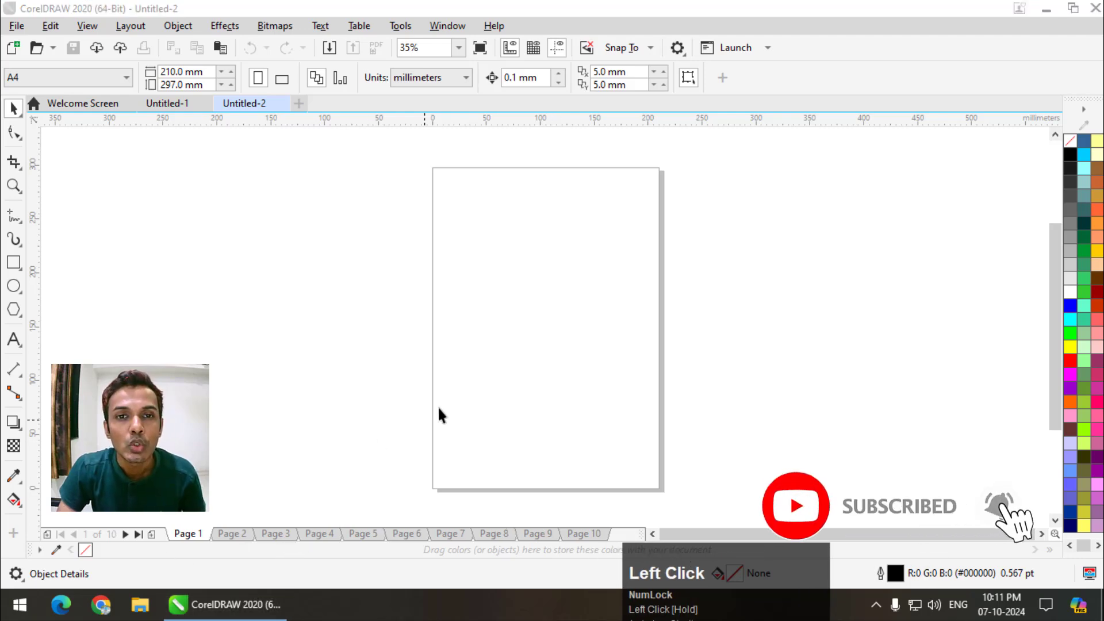
Open the Objects docker and select the Master Page entry below Page 10
click(447, 27)
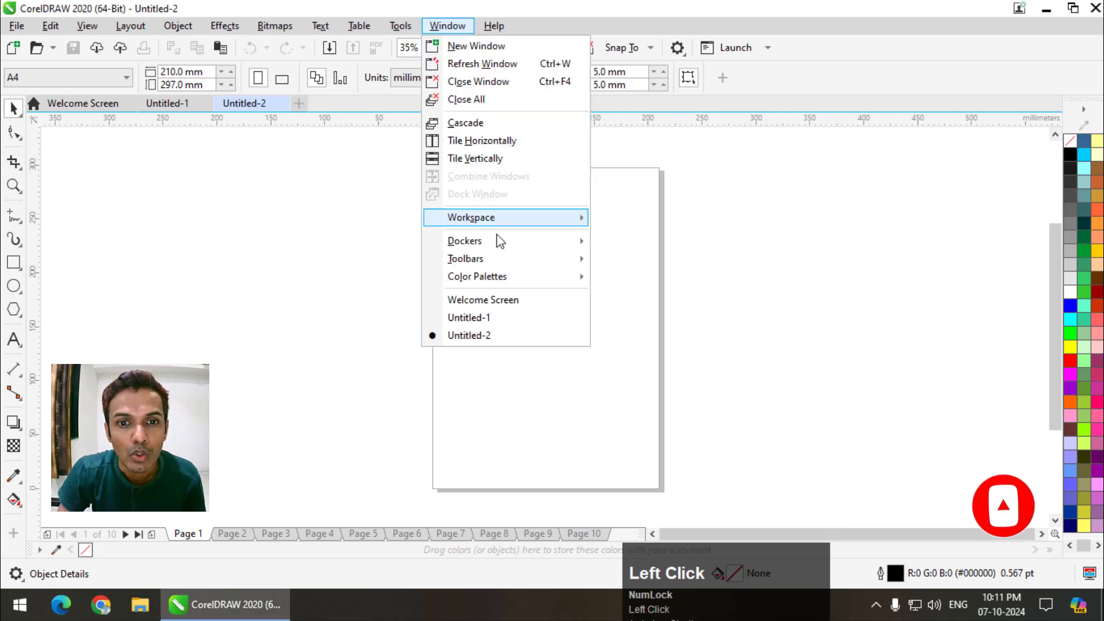
mouse_move(499, 246)
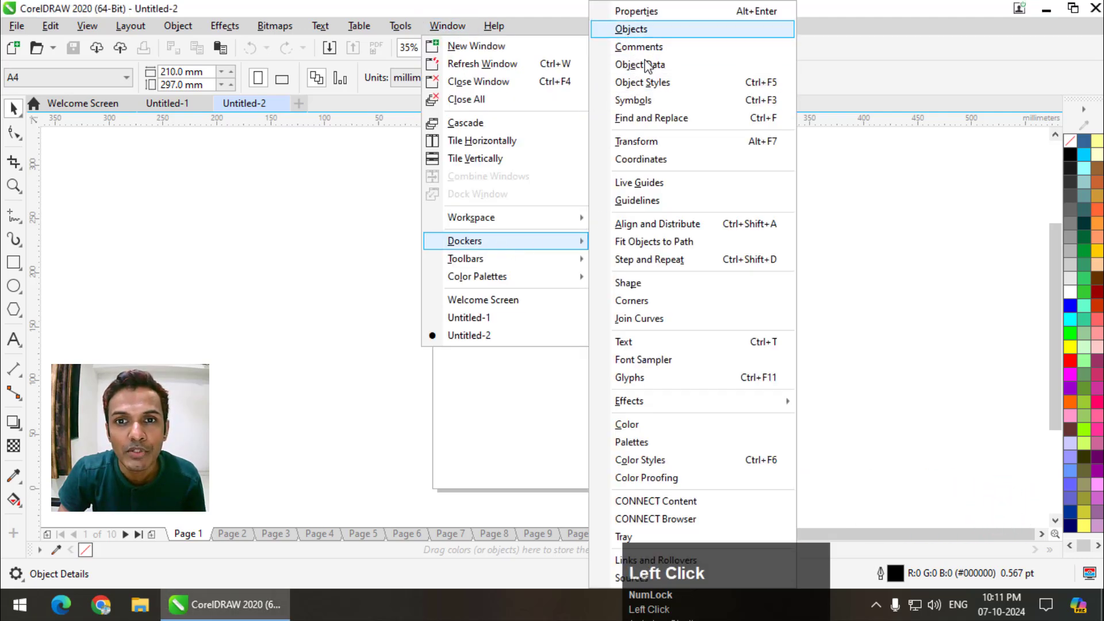
click(631, 28)
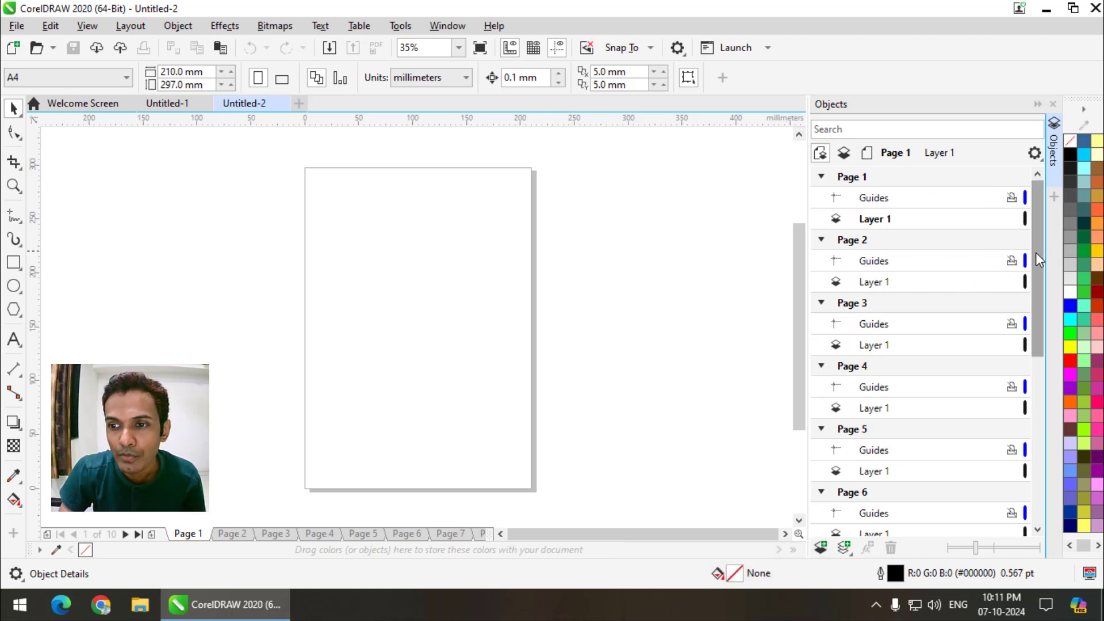
drag(1035, 255, 1045, 463)
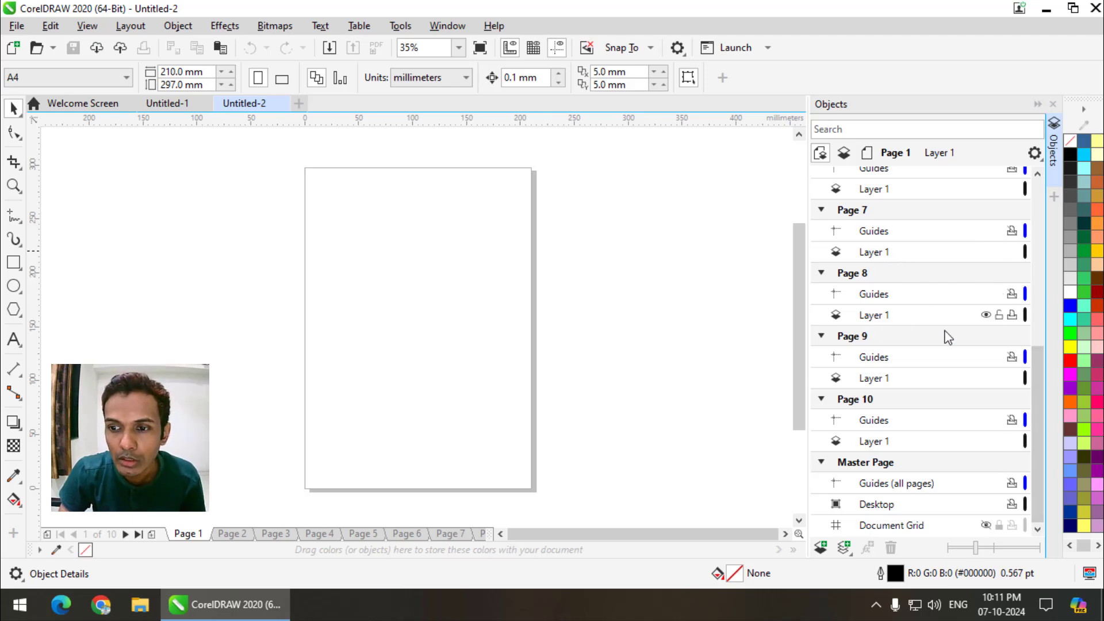
click(912, 461)
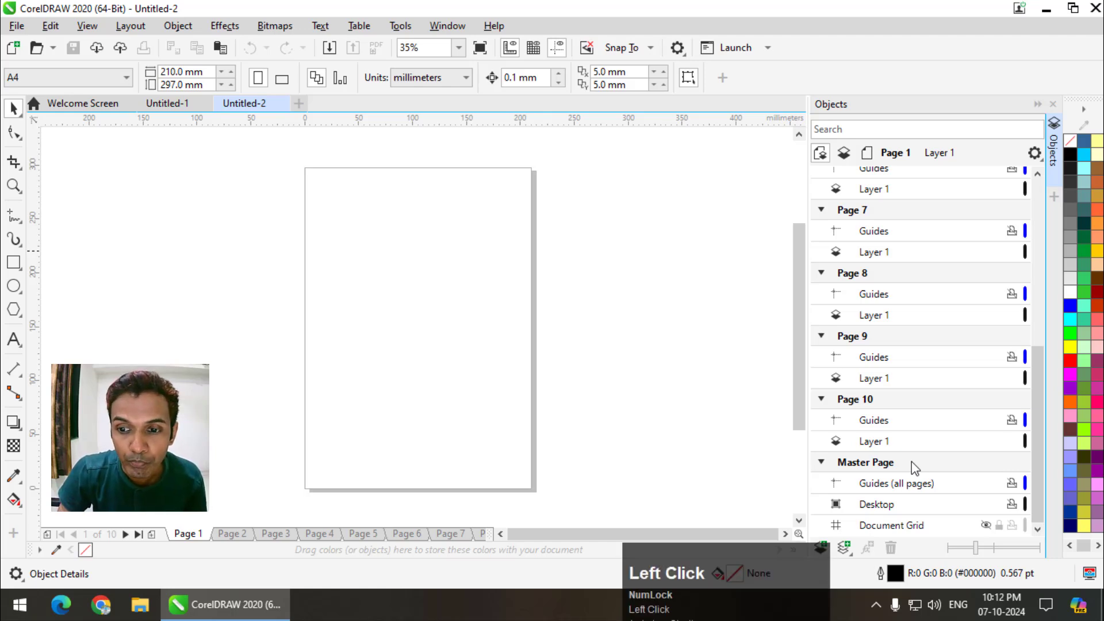
mouse_move(893, 440)
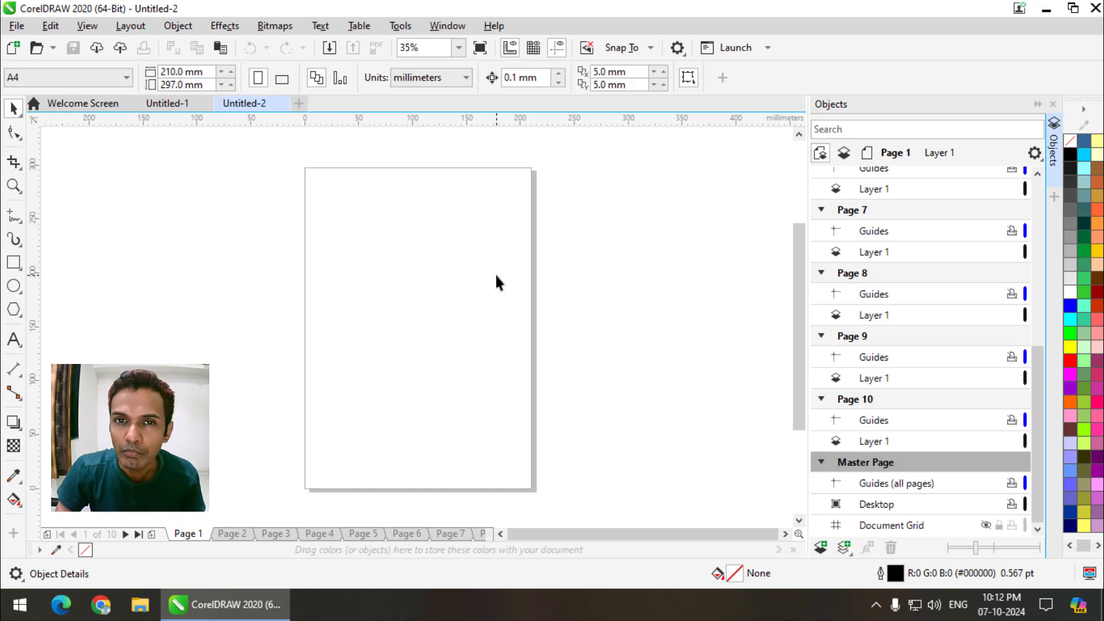
Draw an ellipse about 77 × 73 mm in the upper part of Page 1 and fill it with pink (#FF0066)
click(21, 287)
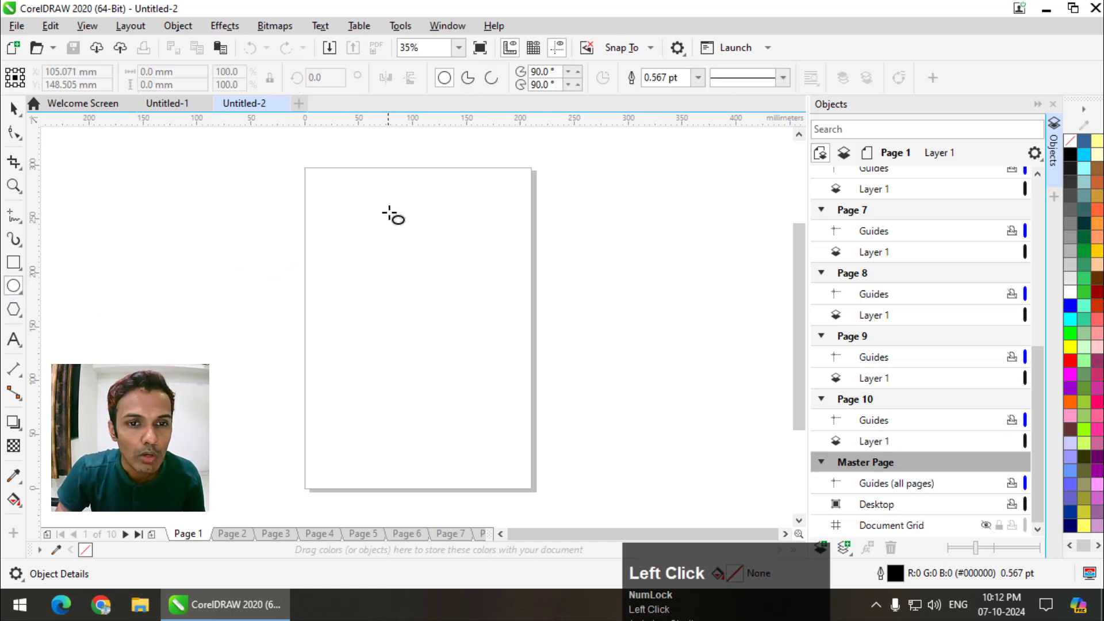
drag(371, 194, 454, 271)
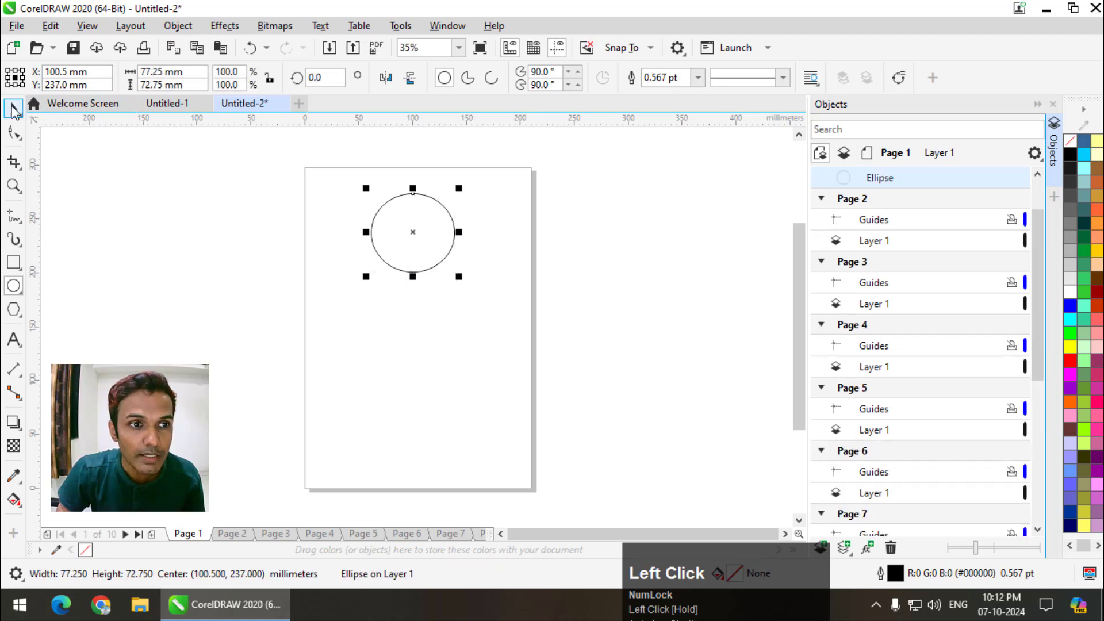
click(13, 108)
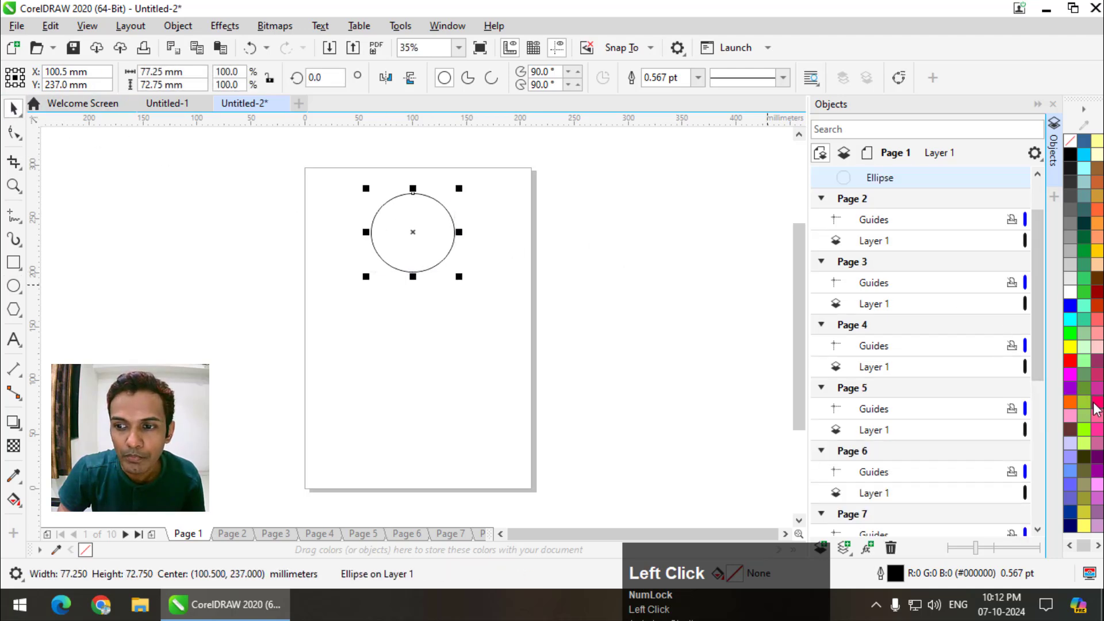
click(1094, 406)
Check Page 2 for the ellipse, return to Page 1 and delete the pink ellipse
click(231, 534)
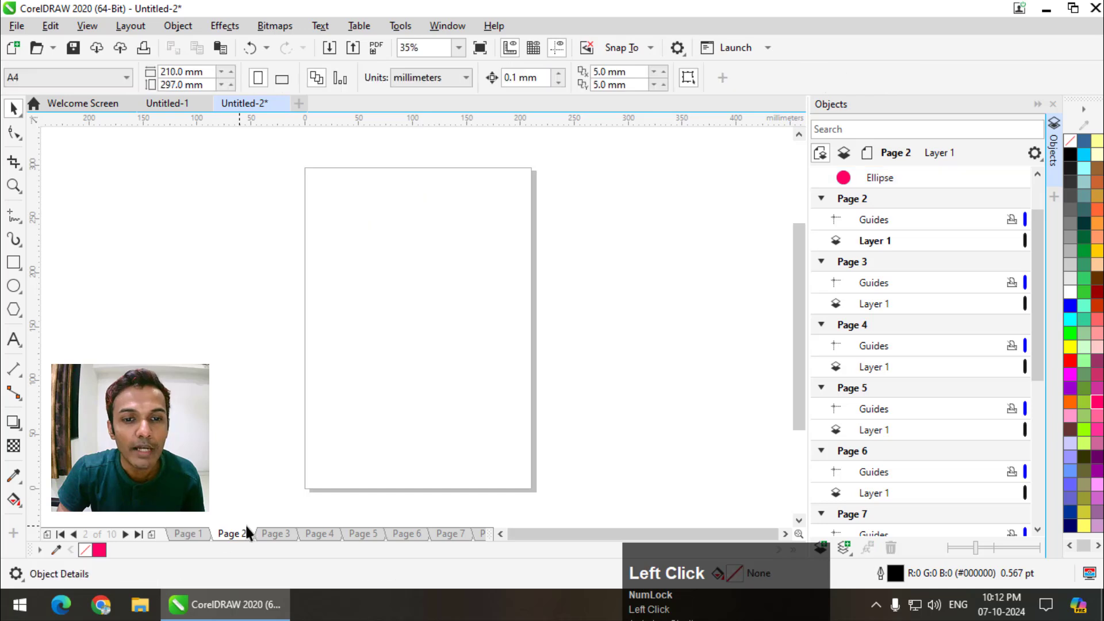
click(196, 534)
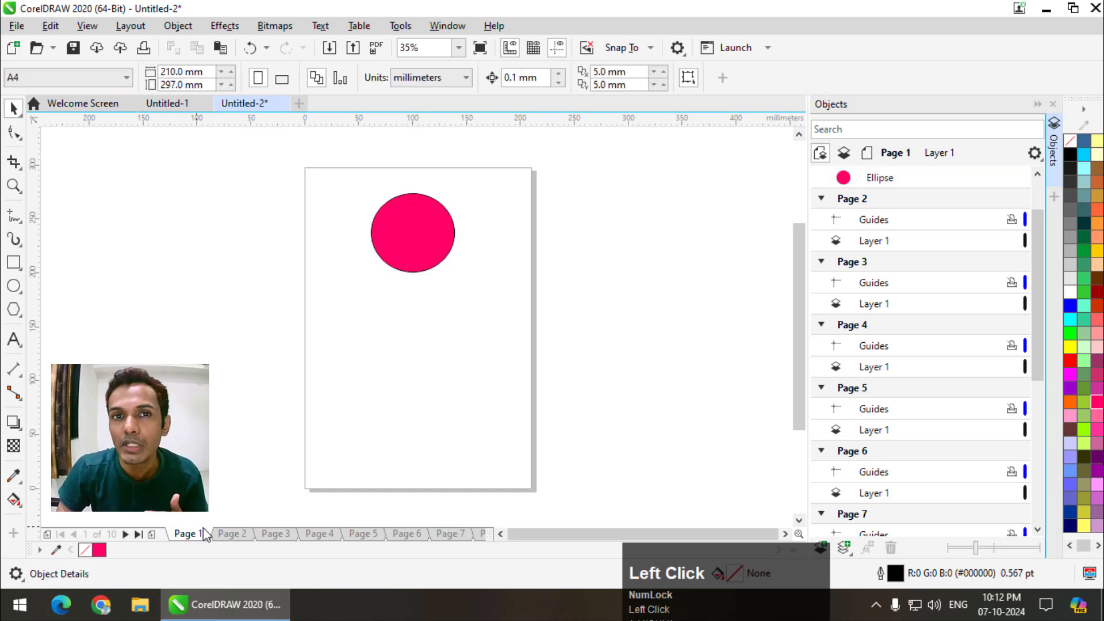
click(400, 226)
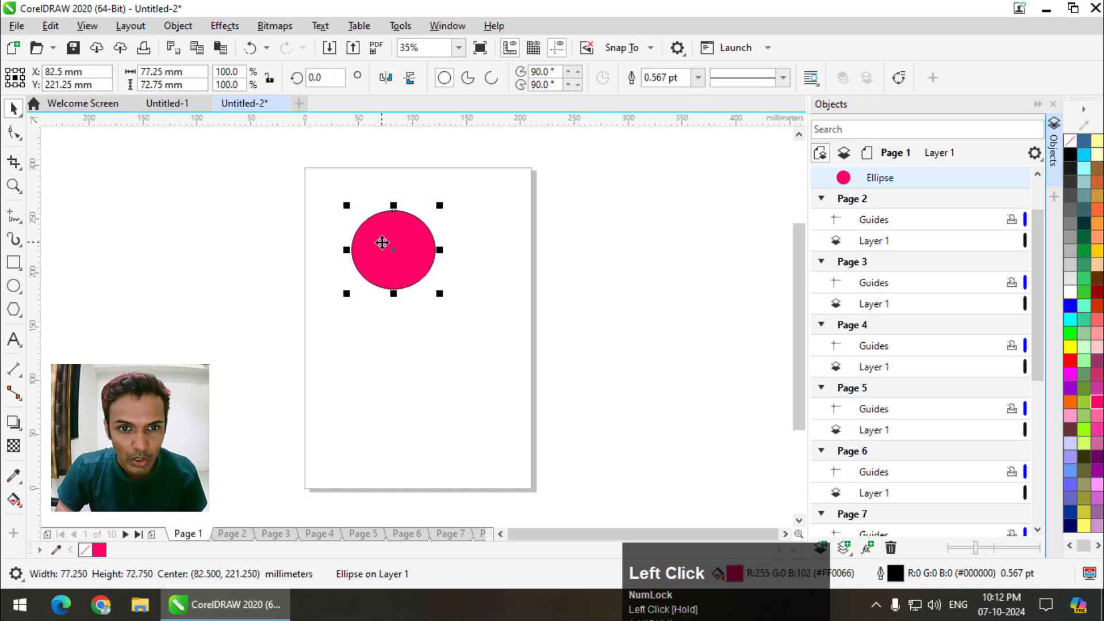
key(Delete)
scroll(993, 374, down, 3)
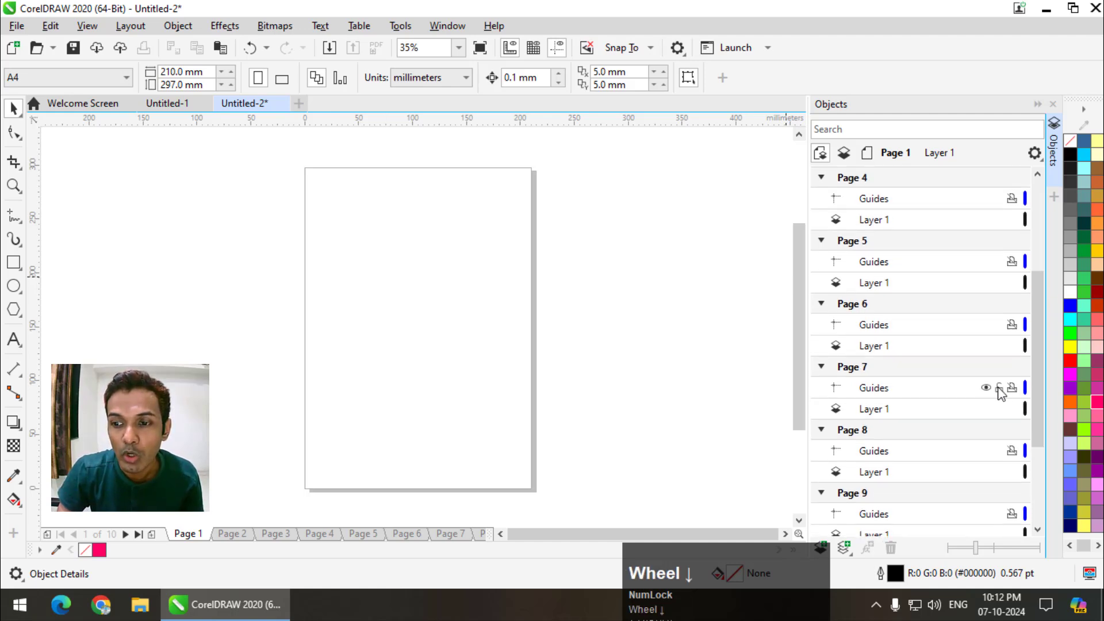
drag(1039, 409, 1042, 517)
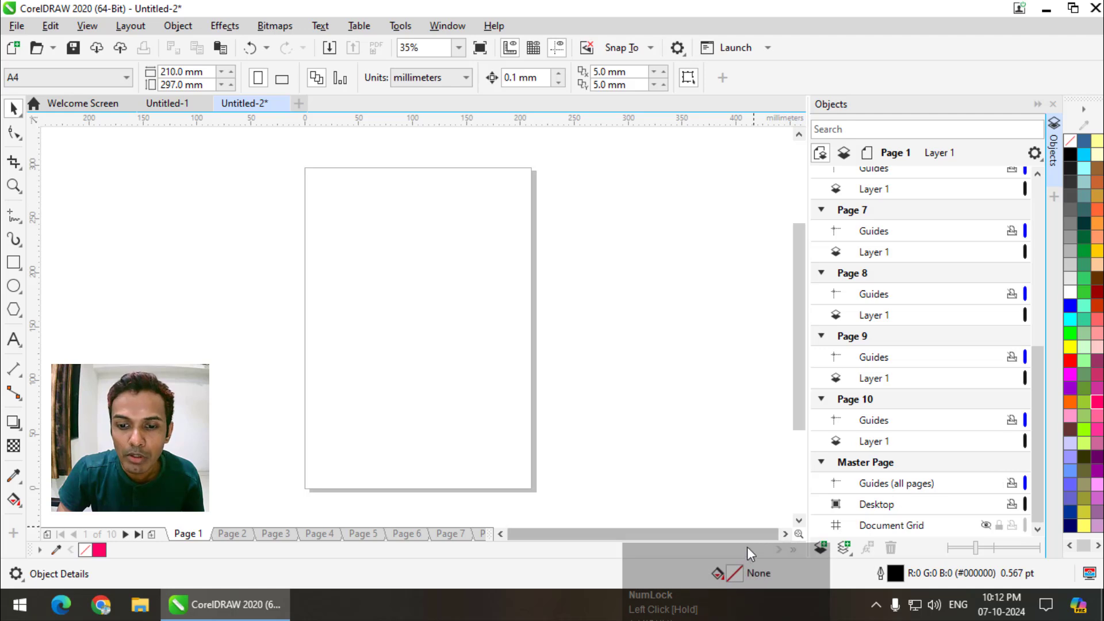
click(720, 488)
drag(760, 555, 737, 557)
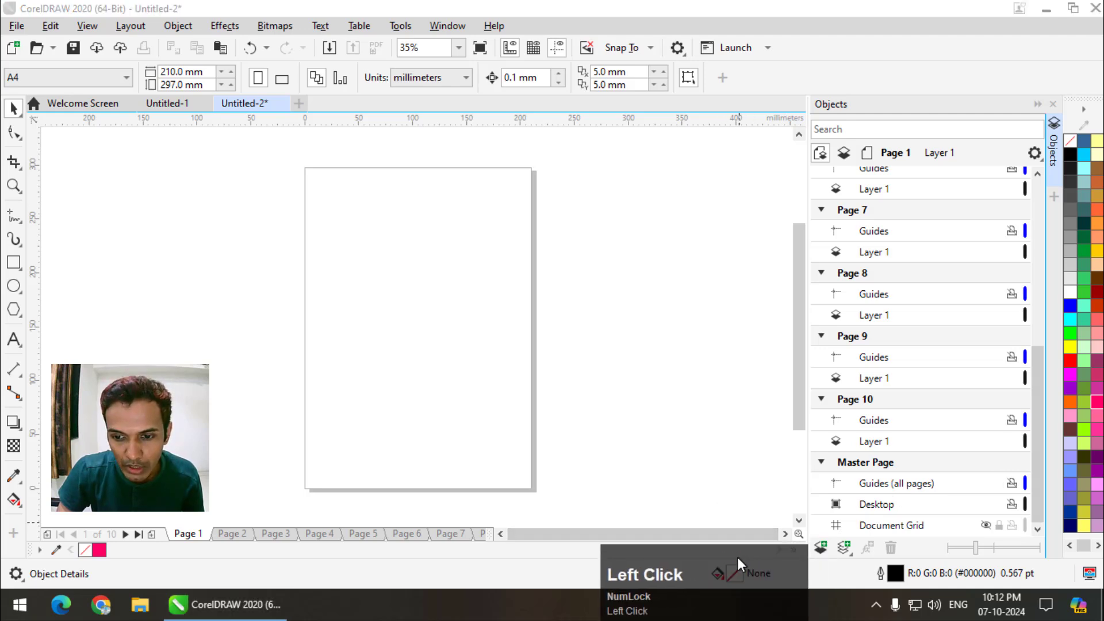
Add a regular new layer to Page 1, select it, and undo the addition
click(822, 552)
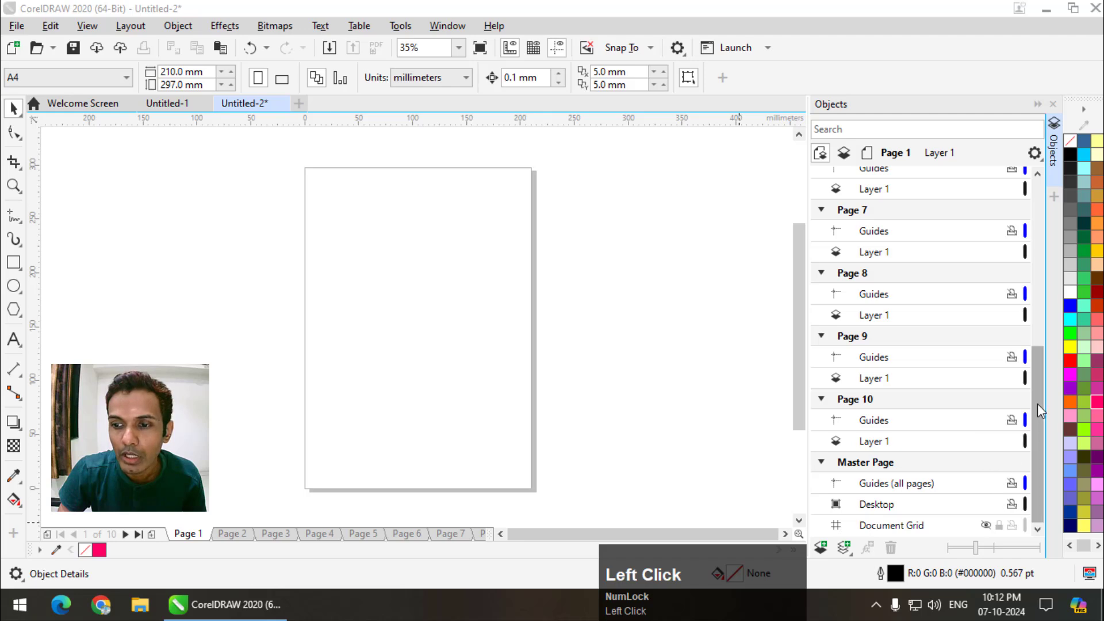
drag(1041, 409, 1040, 194)
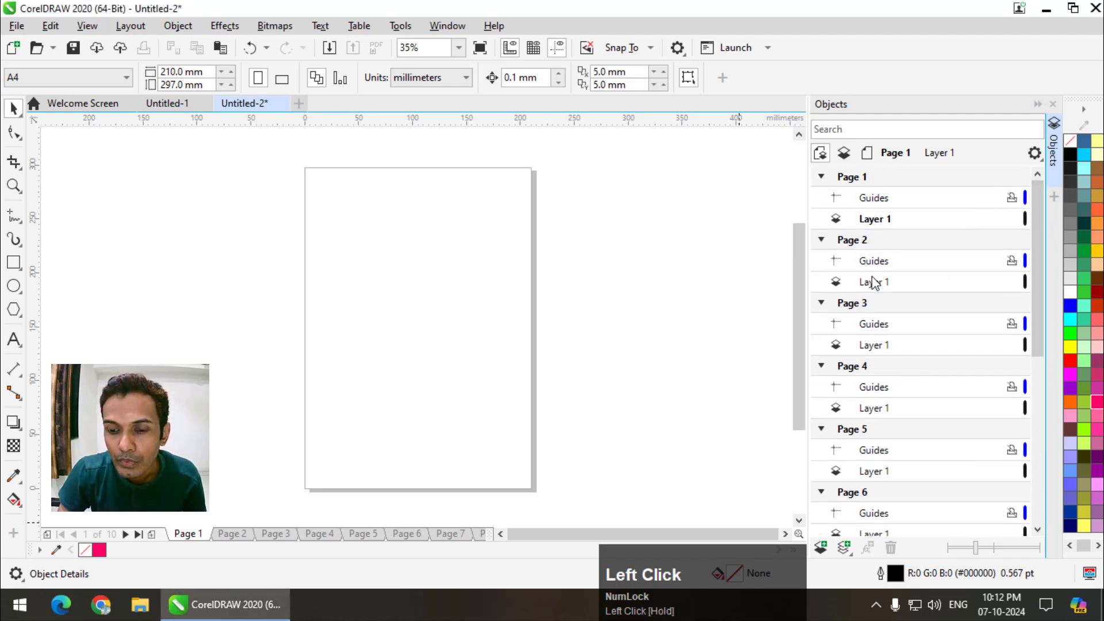
click(821, 547)
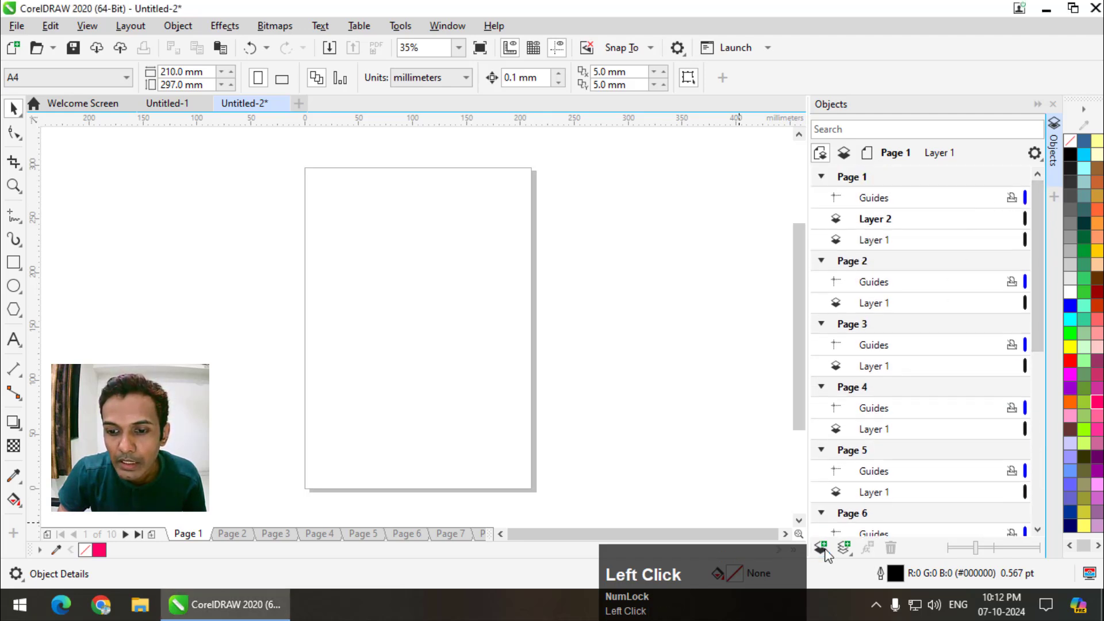
click(886, 223)
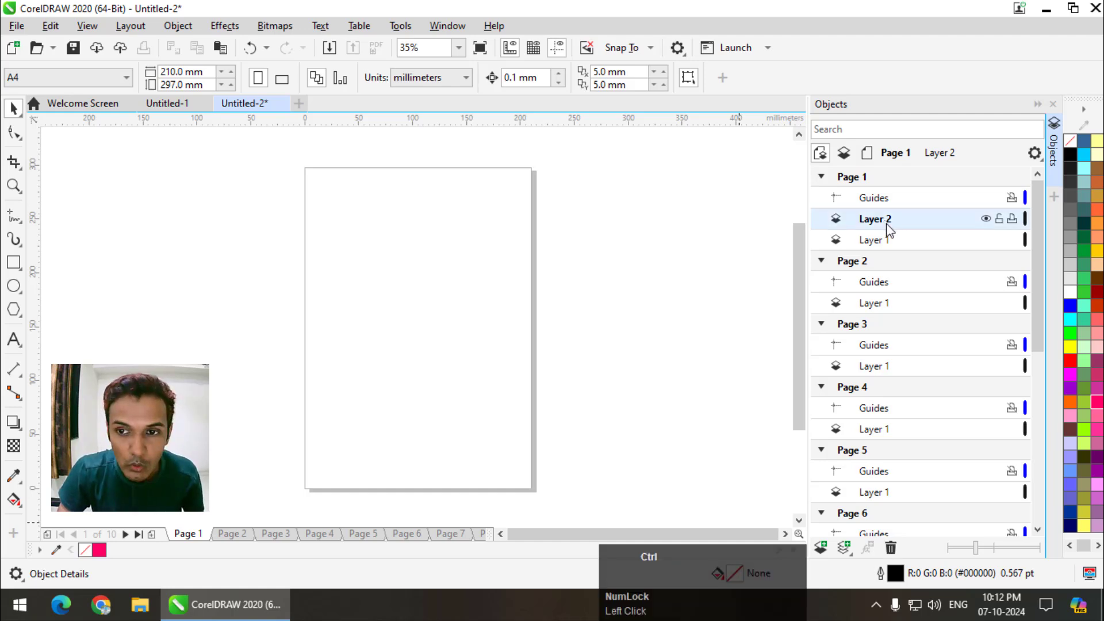
key(ctrl+z)
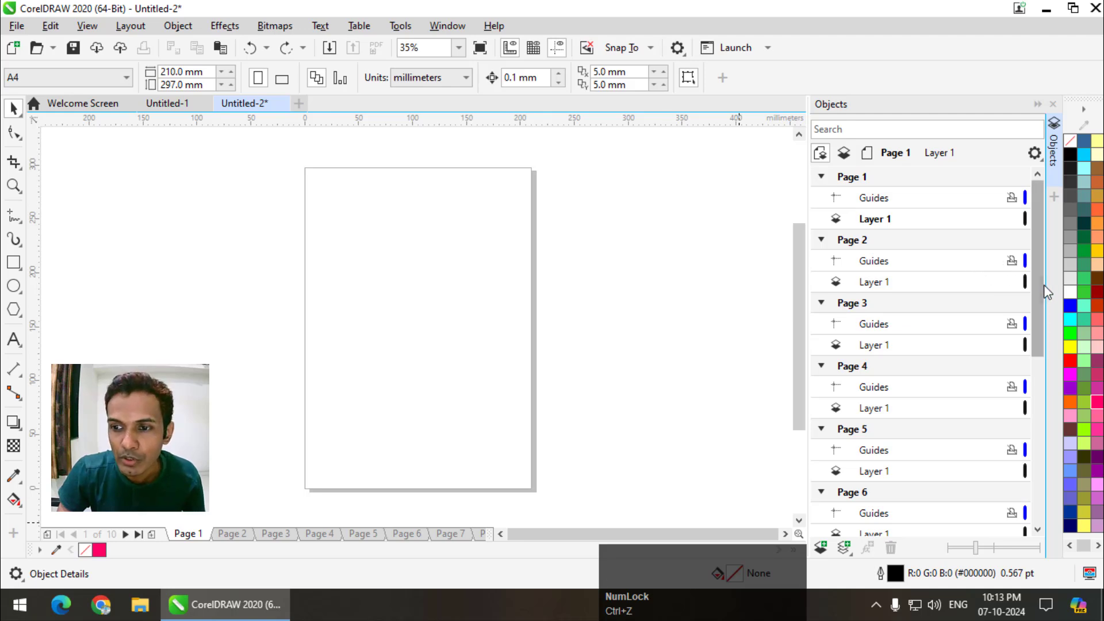
Add a new master layer for all pages under Master Page
drag(1038, 307, 1046, 512)
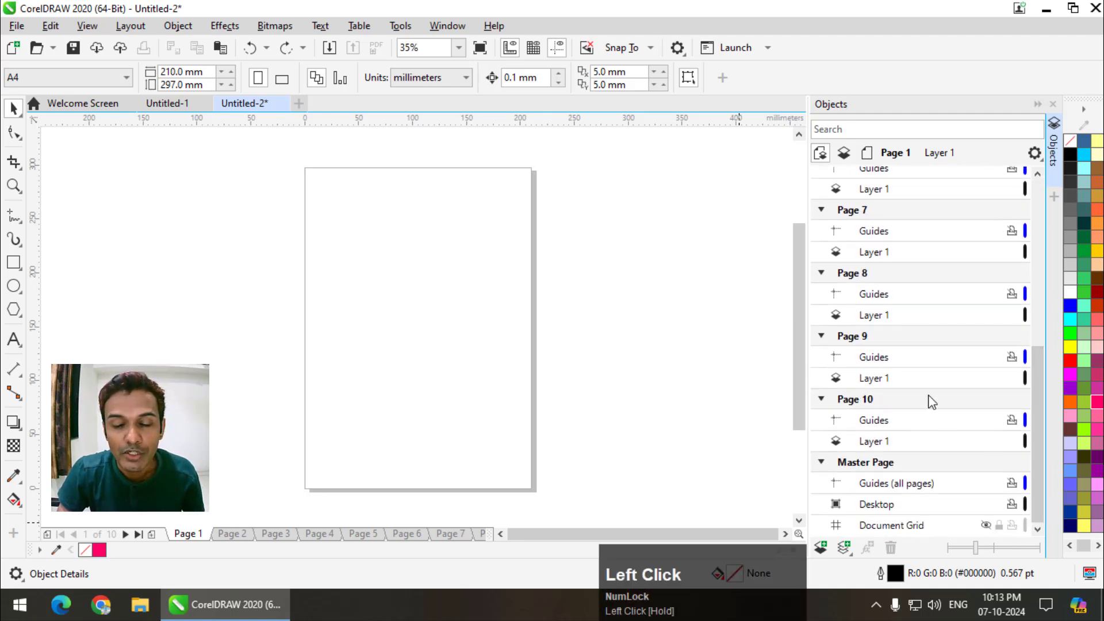
click(887, 465)
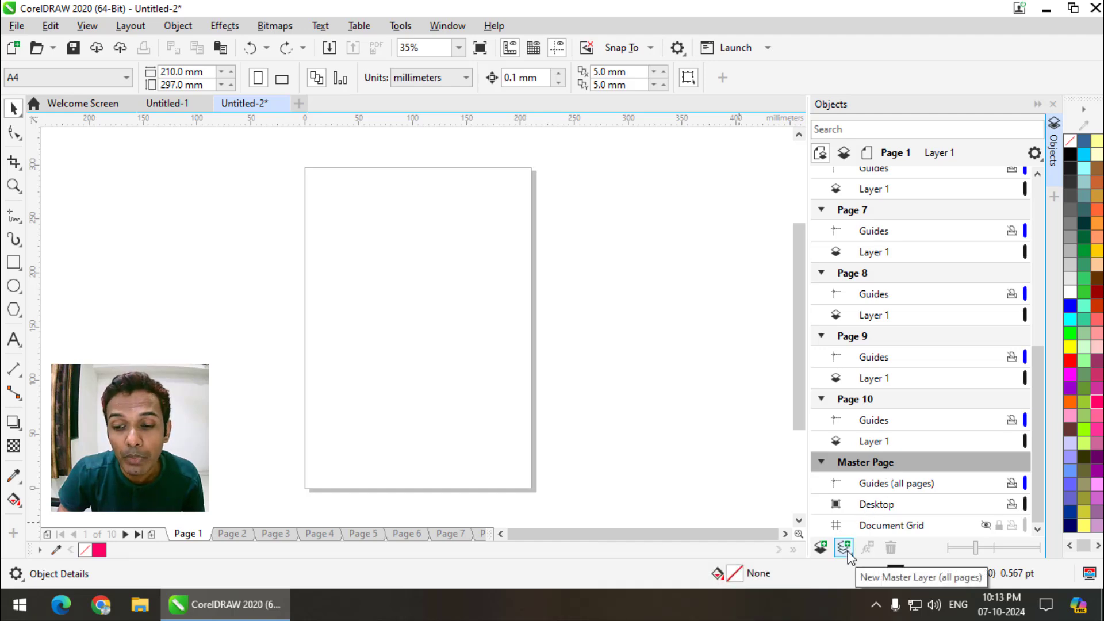
drag(844, 549, 874, 493)
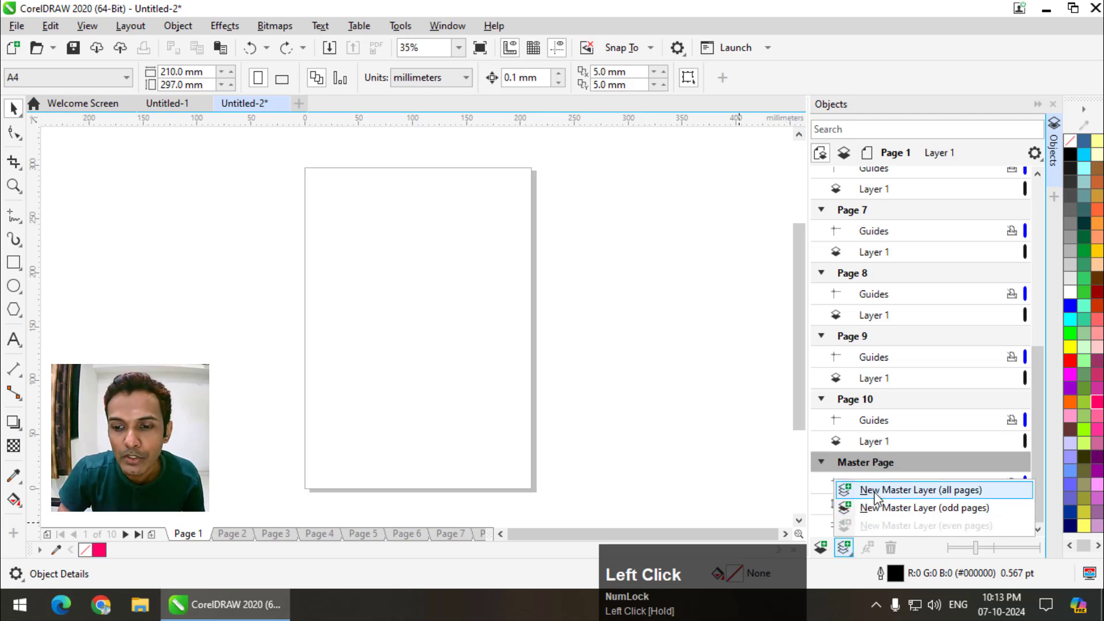
click(917, 493)
scroll(1037, 418, down, 1)
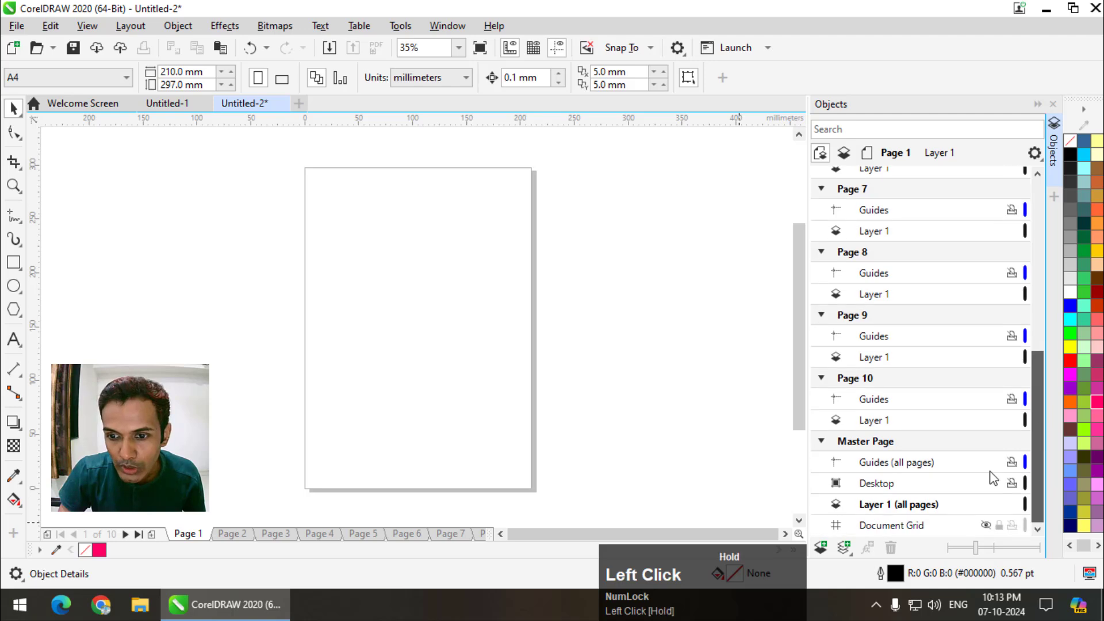
On the all-pages master layer, draw an ellipse about 72 × 70.5 mm in the page's upper part and fill it with pink (#FF0066)
click(906, 508)
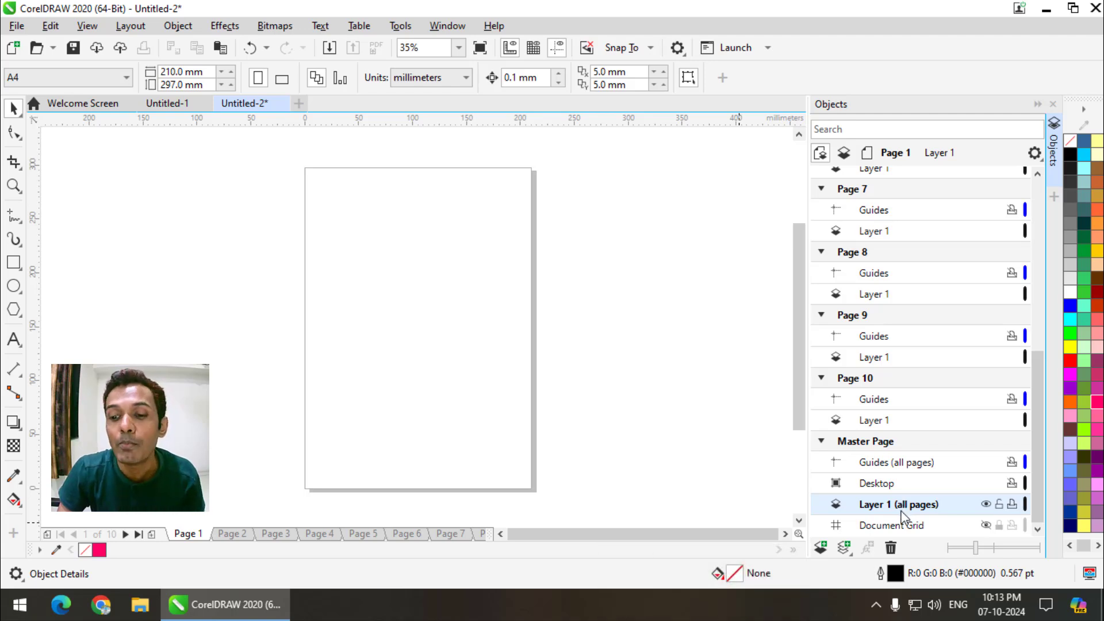
click(901, 506)
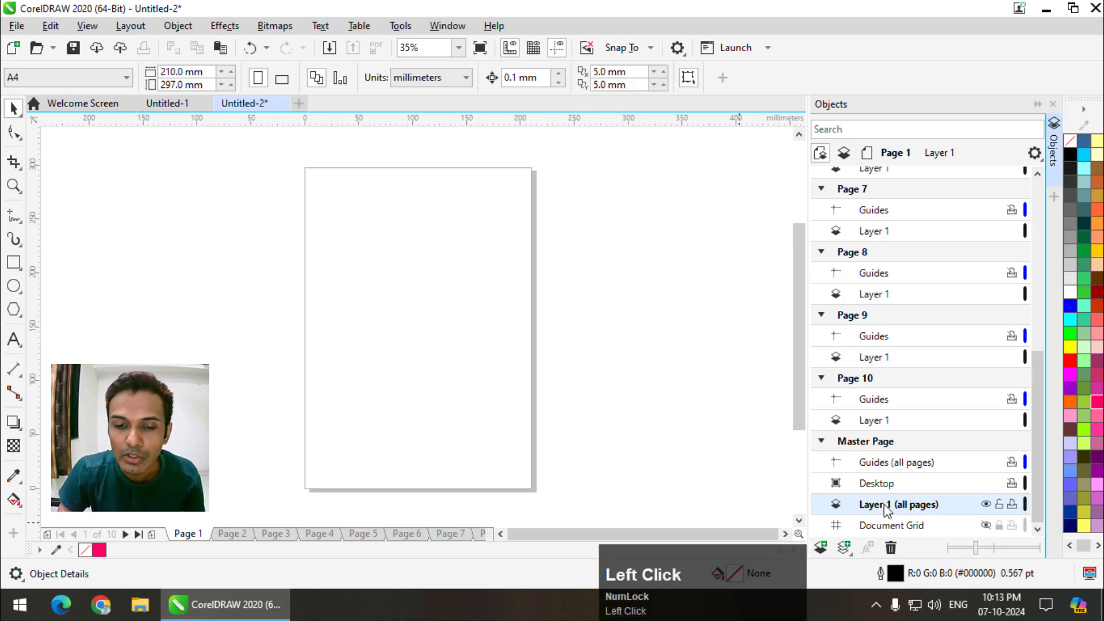
click(14, 285)
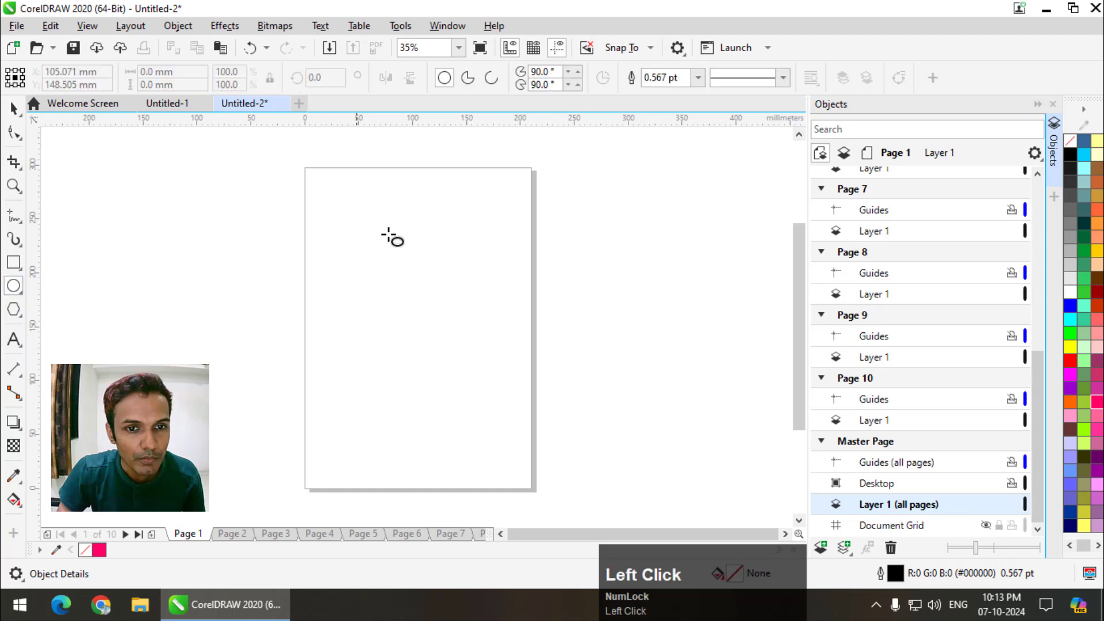
drag(405, 203, 487, 282)
click(1096, 404)
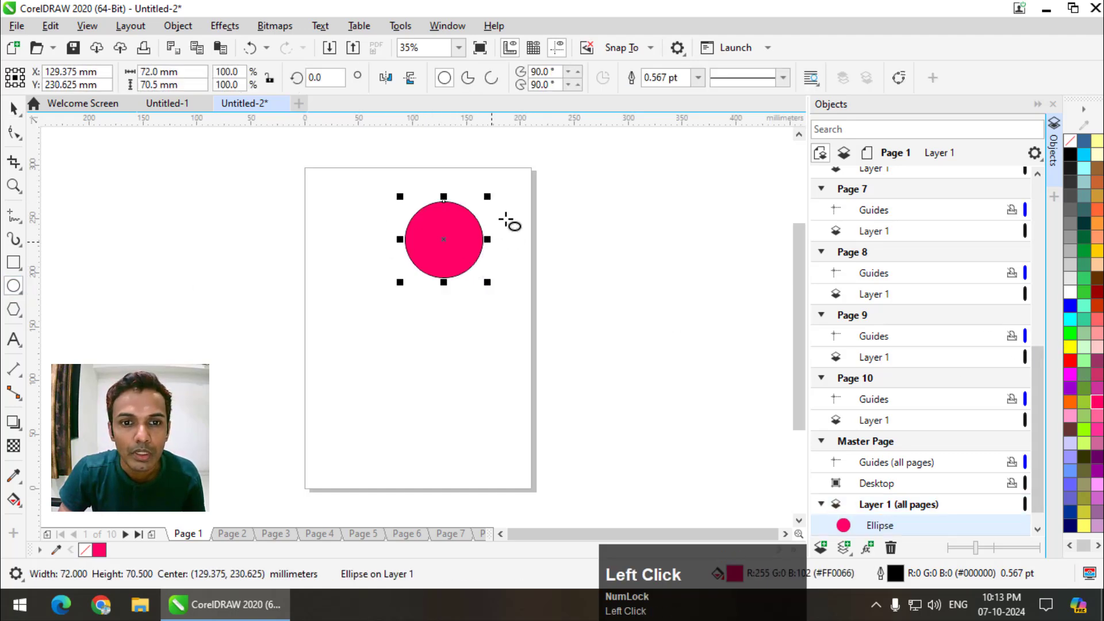
click(13, 107)
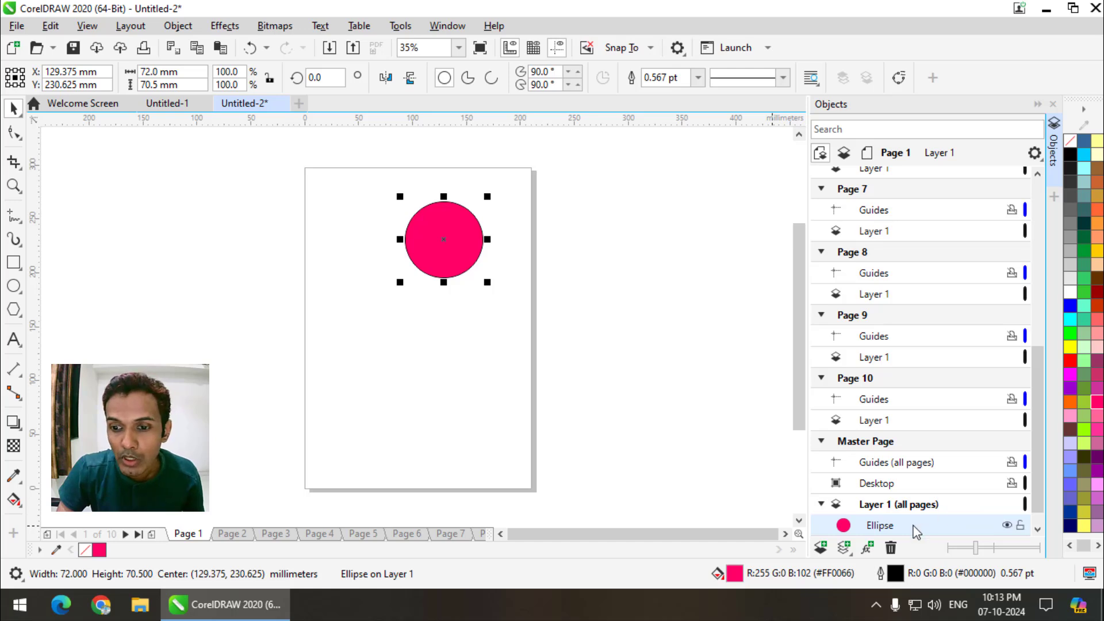
Check Pages 2 through 10 for the pink ellipse placed on the all-pages master layer
drag(1036, 467, 1045, 504)
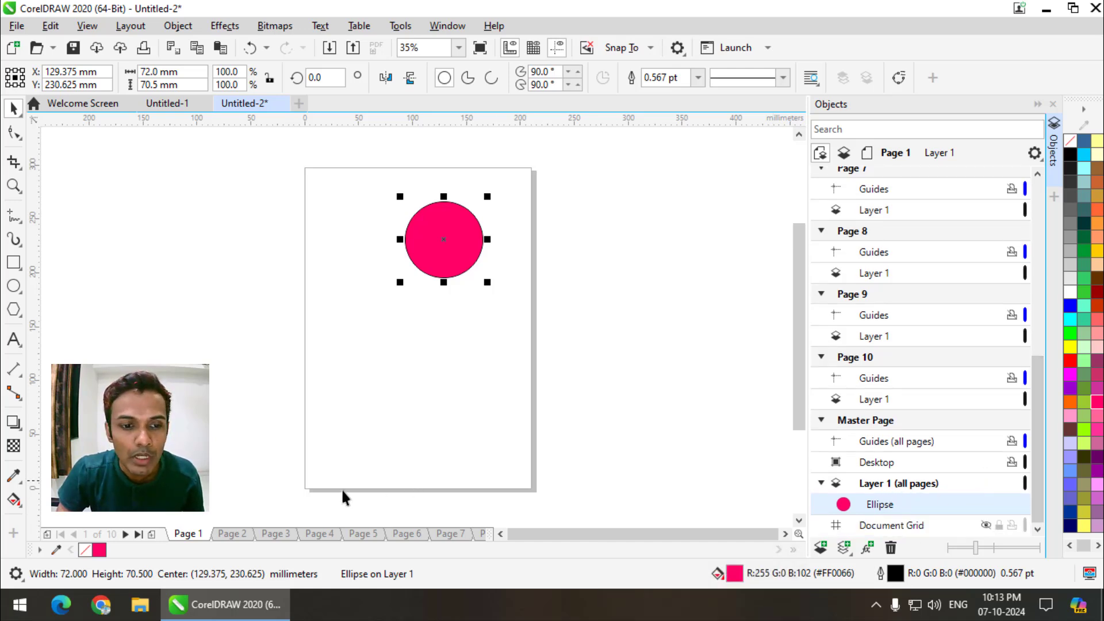
click(234, 533)
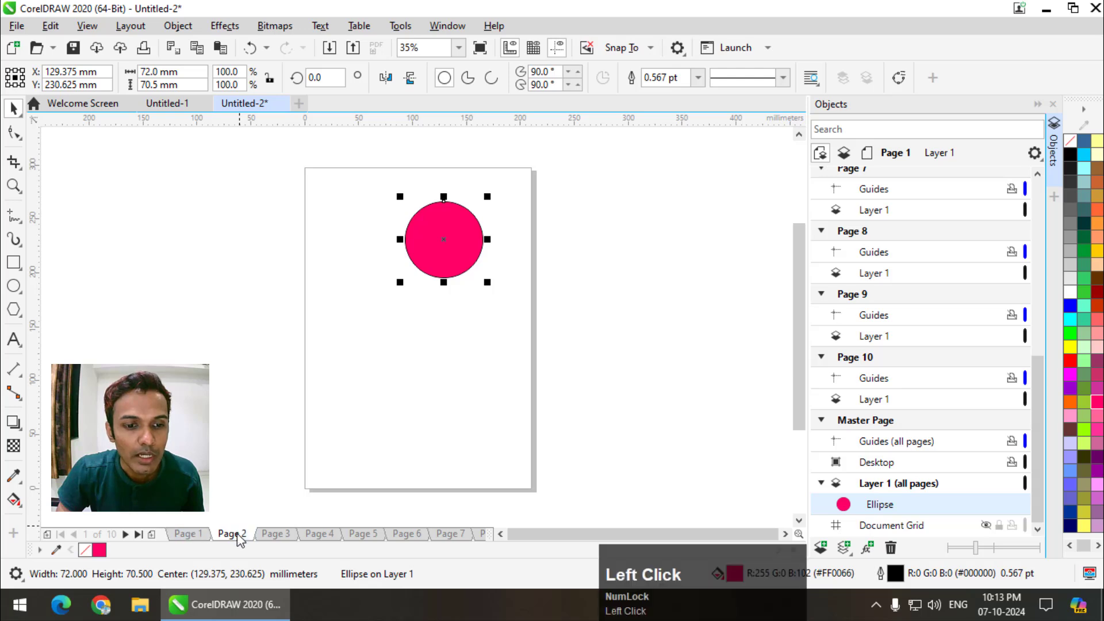
click(316, 533)
click(362, 533)
drag(491, 533, 655, 520)
click(402, 533)
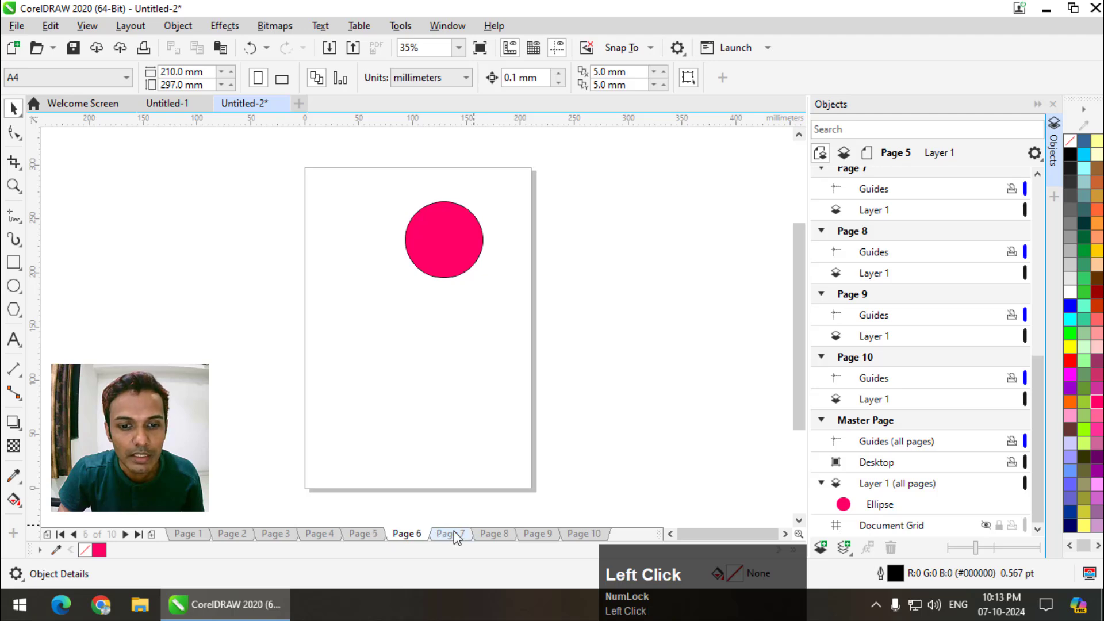
click(454, 533)
click(493, 533)
click(536, 533)
click(582, 533)
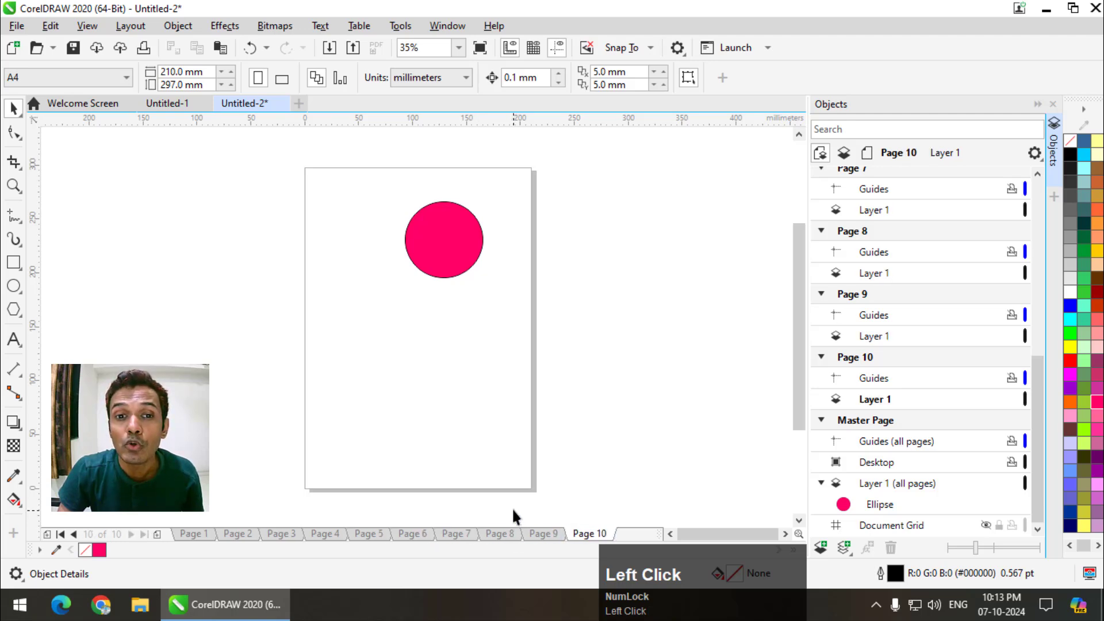
On Page 6, enlarge the master-layer ellipse to about 106 × 103.5 mm and fill it with blue (#0000FF)
click(412, 533)
click(452, 266)
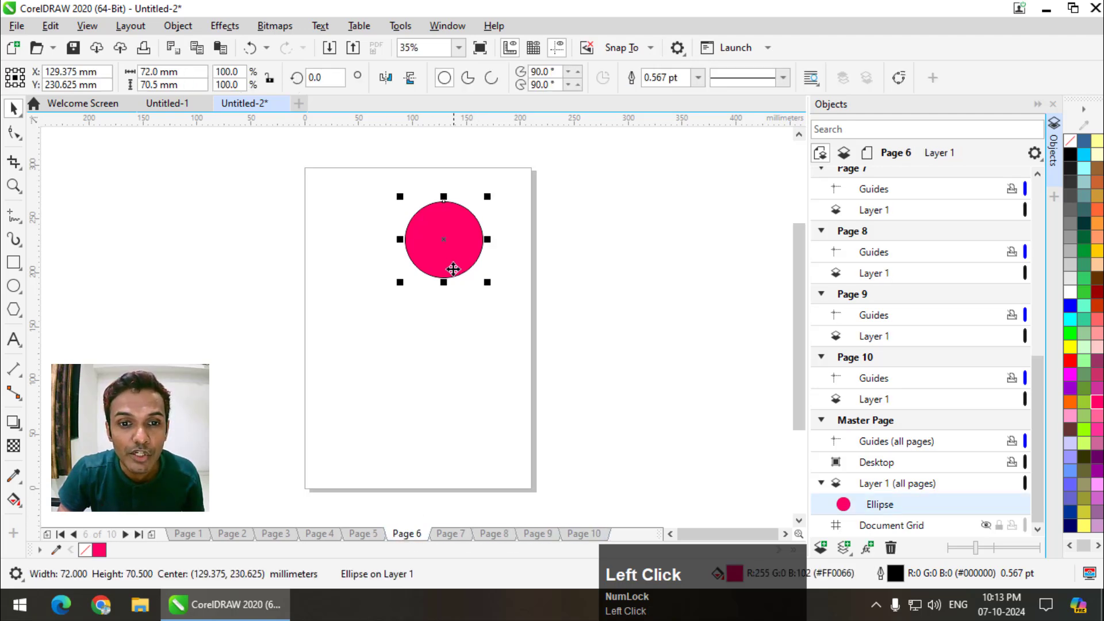
drag(399, 283, 363, 317)
click(1070, 309)
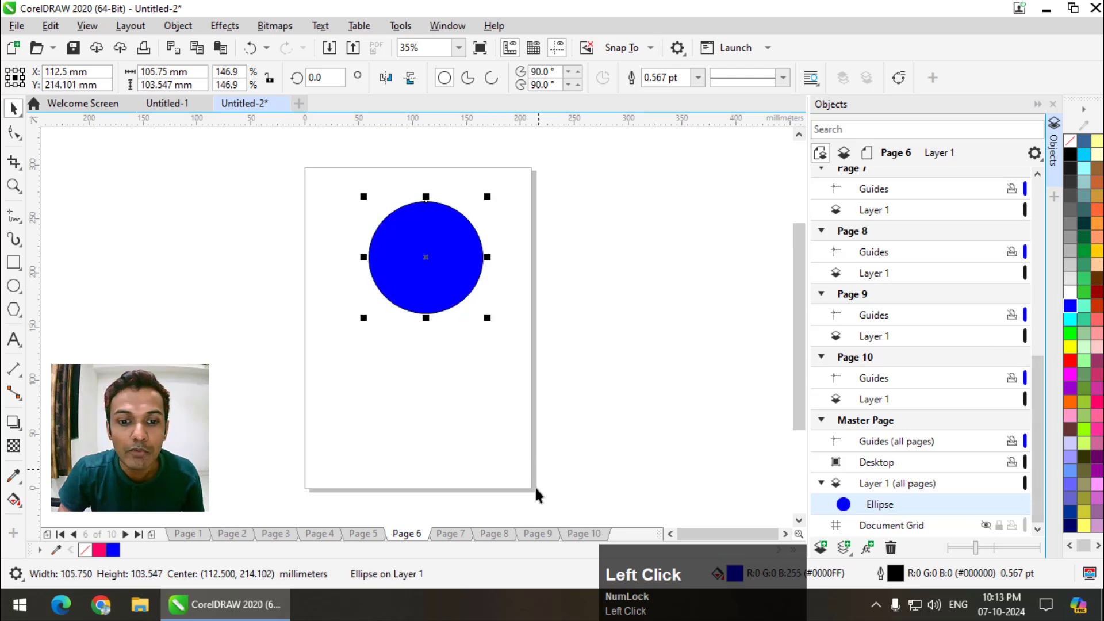
Check Pages 7 to 10 and Pages 1 to 5 for the enlarged blue ellipse
click(454, 533)
click(494, 533)
click(536, 533)
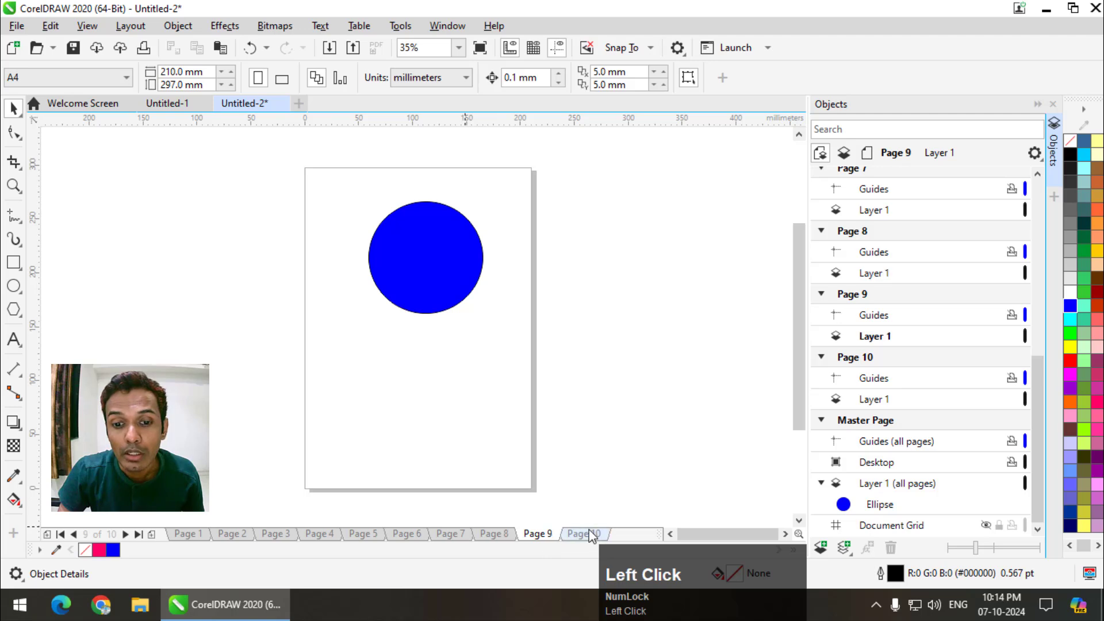
click(584, 533)
click(189, 533)
click(232, 533)
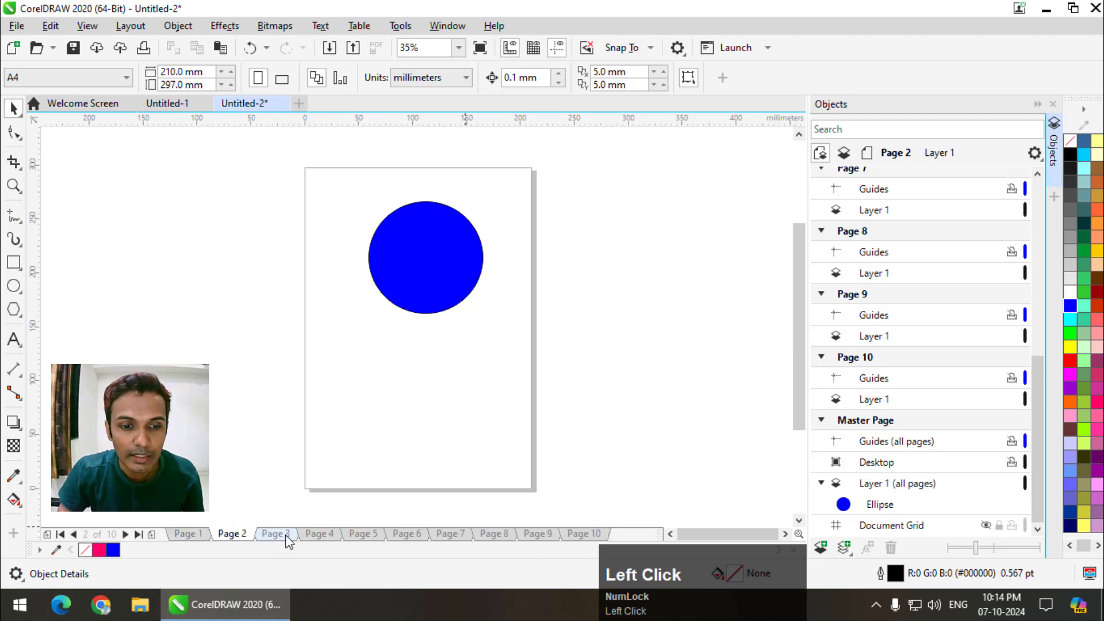
click(275, 534)
click(319, 534)
click(362, 534)
On Page 6, convert the blue ellipse to curves and move its top node down inside the shape to form a crescent
click(407, 534)
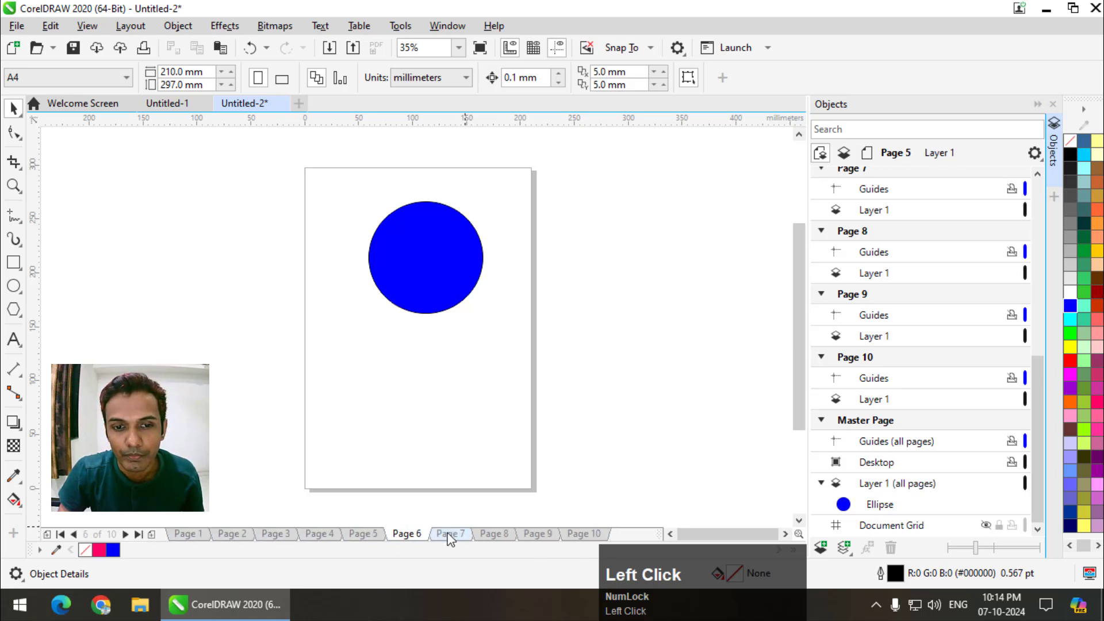
click(431, 291)
click(14, 133)
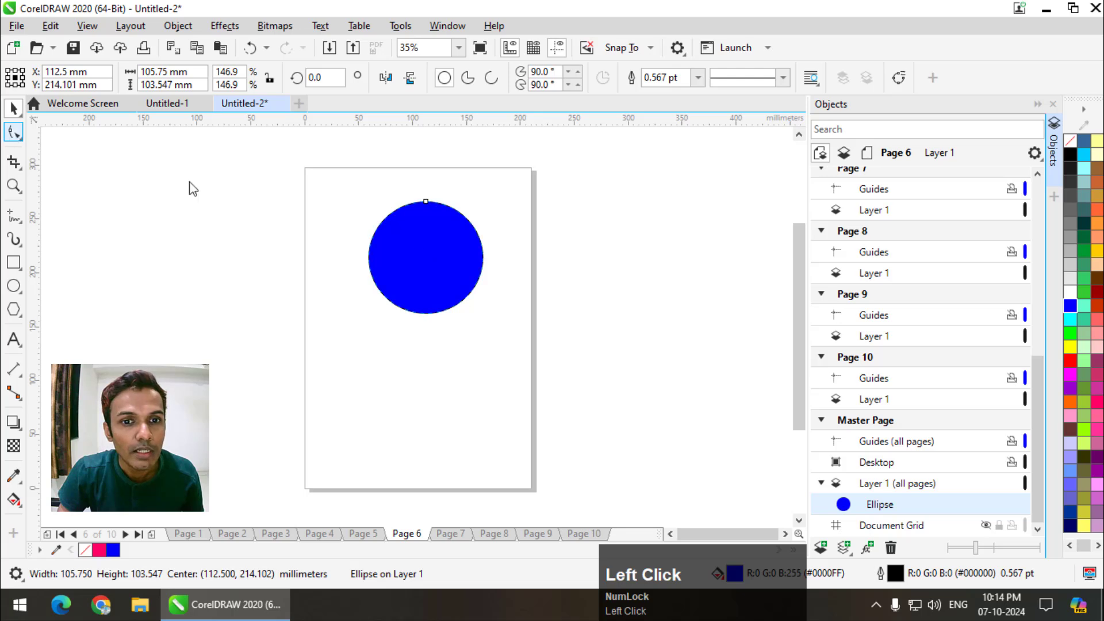
right_click(440, 254)
click(484, 143)
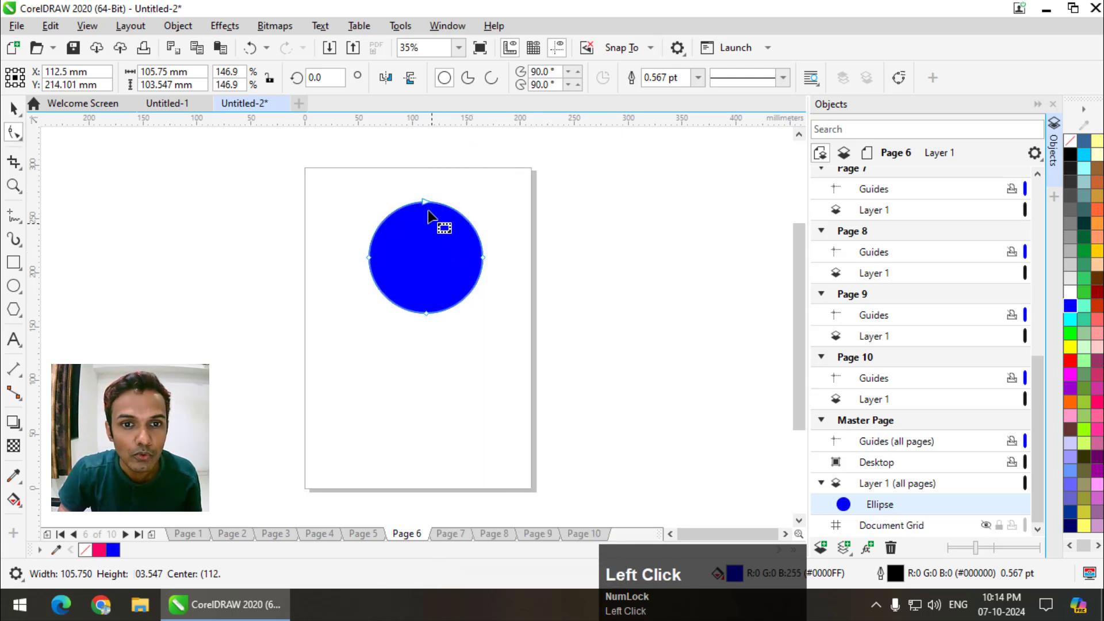
drag(426, 205, 443, 299)
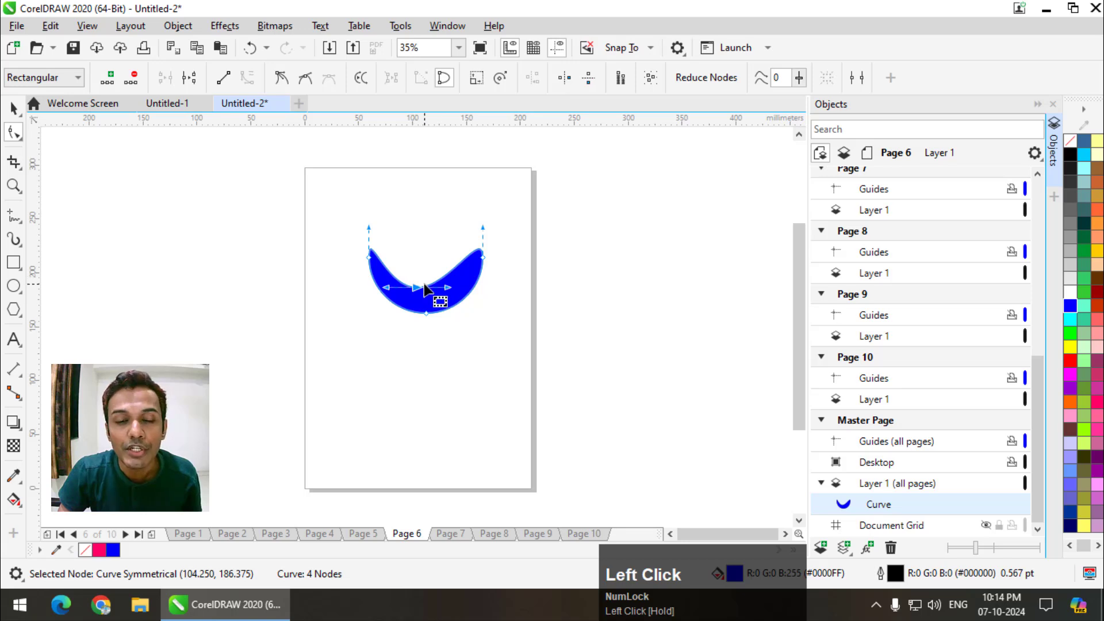
click(14, 108)
Check Pages 1 through 8 for the reshaped blue crescent
click(196, 534)
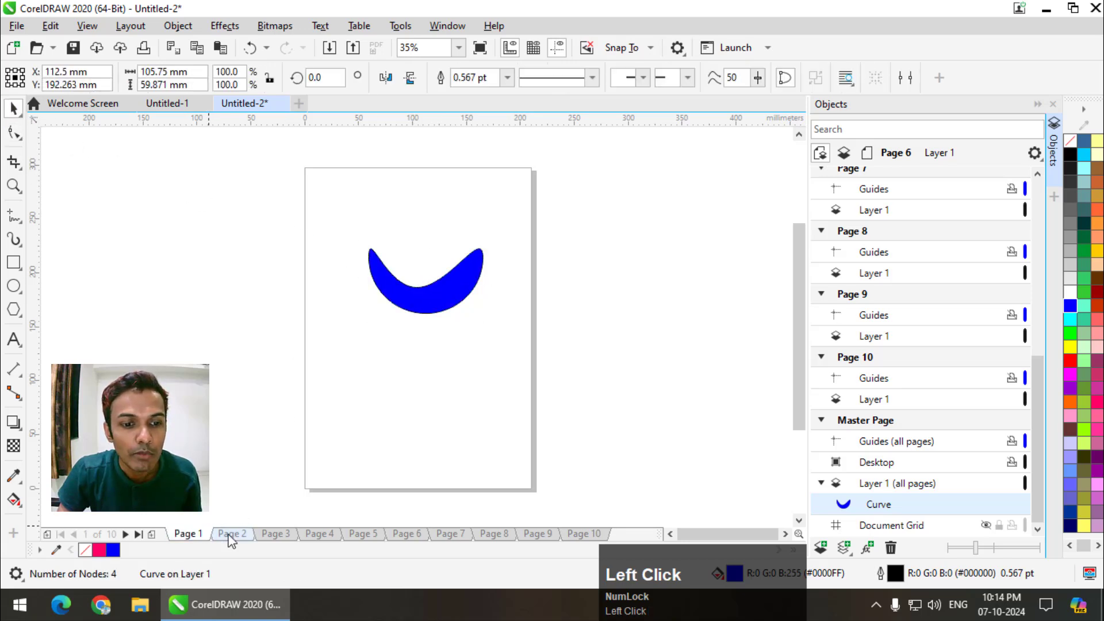
click(233, 533)
click(276, 534)
click(320, 533)
click(363, 533)
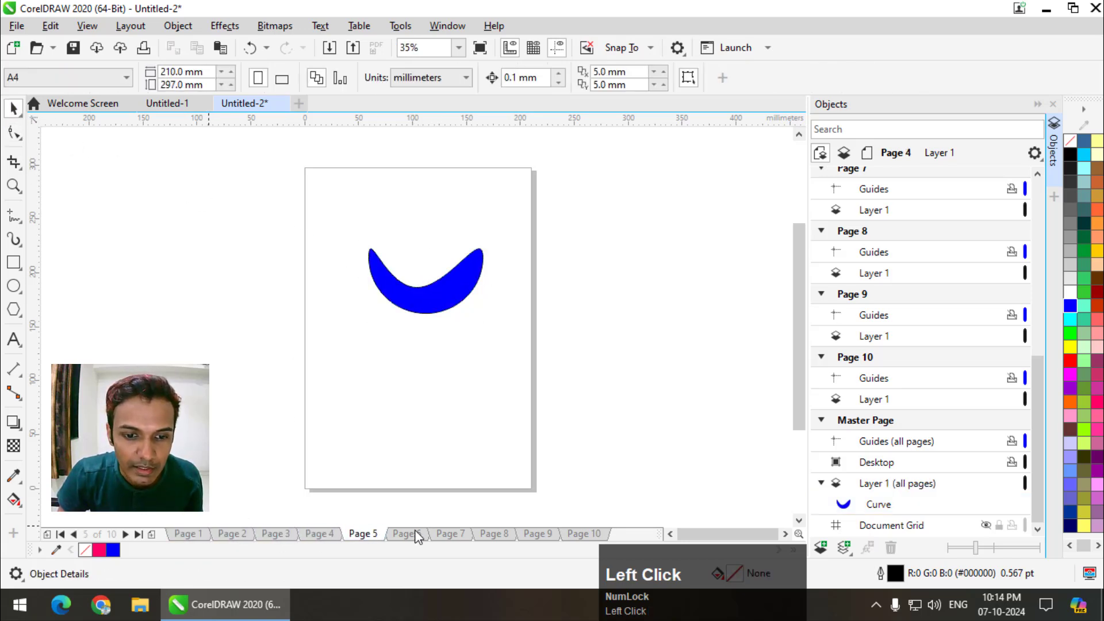
click(406, 534)
click(450, 533)
click(485, 534)
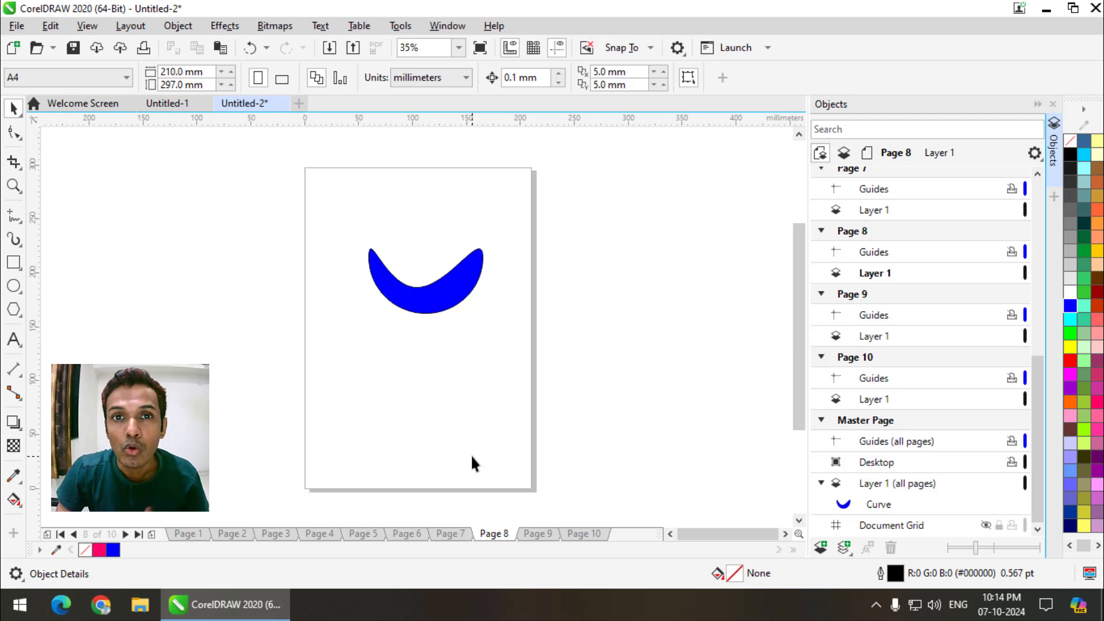
Select the all-pages master layer and view the crescent on Pages 1 and 2
click(908, 485)
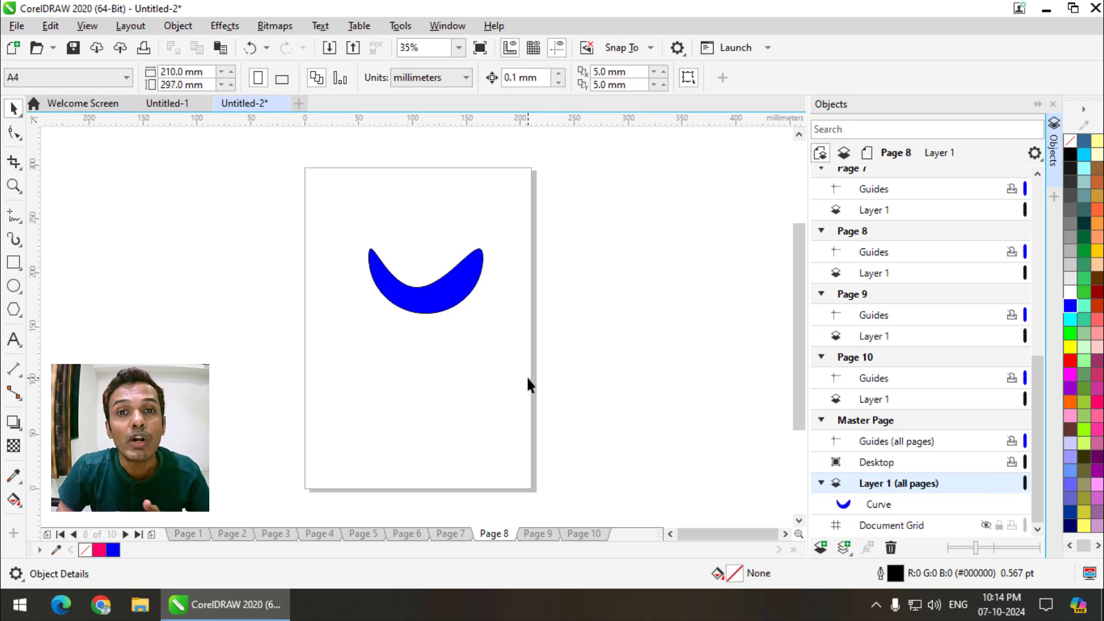
click(195, 534)
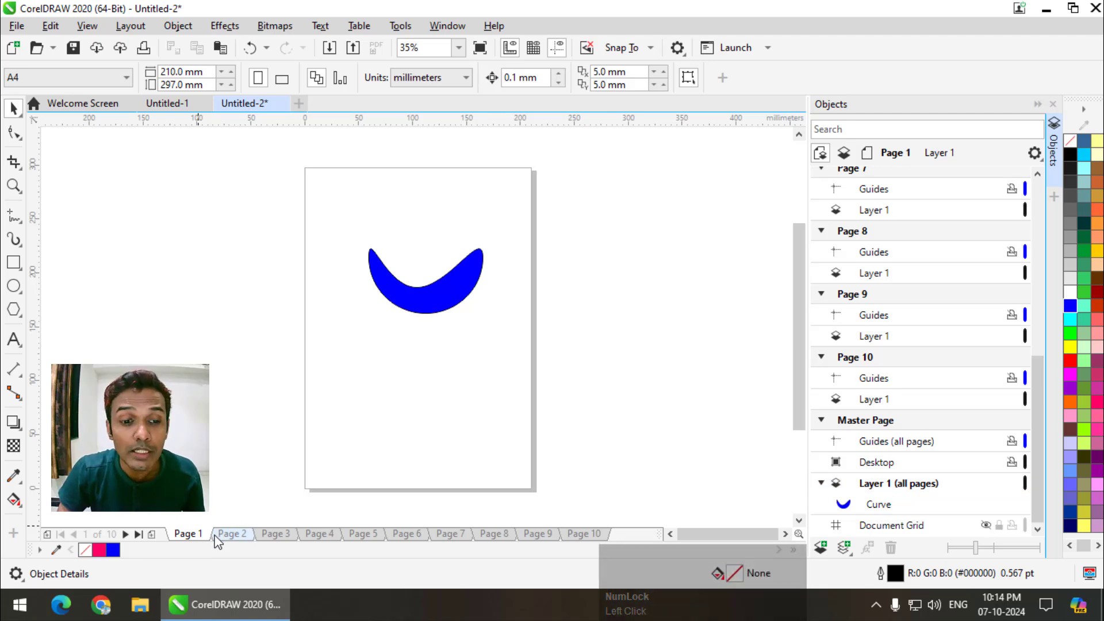
click(215, 536)
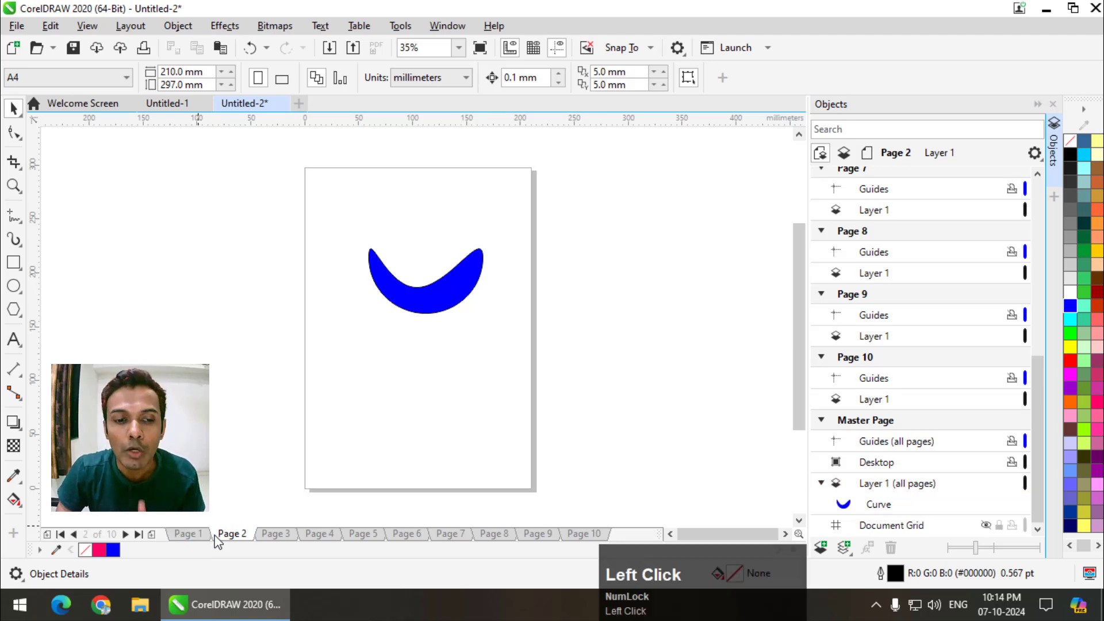
Examine which new master layer options are available on odd Pages 1 and 3
click(191, 535)
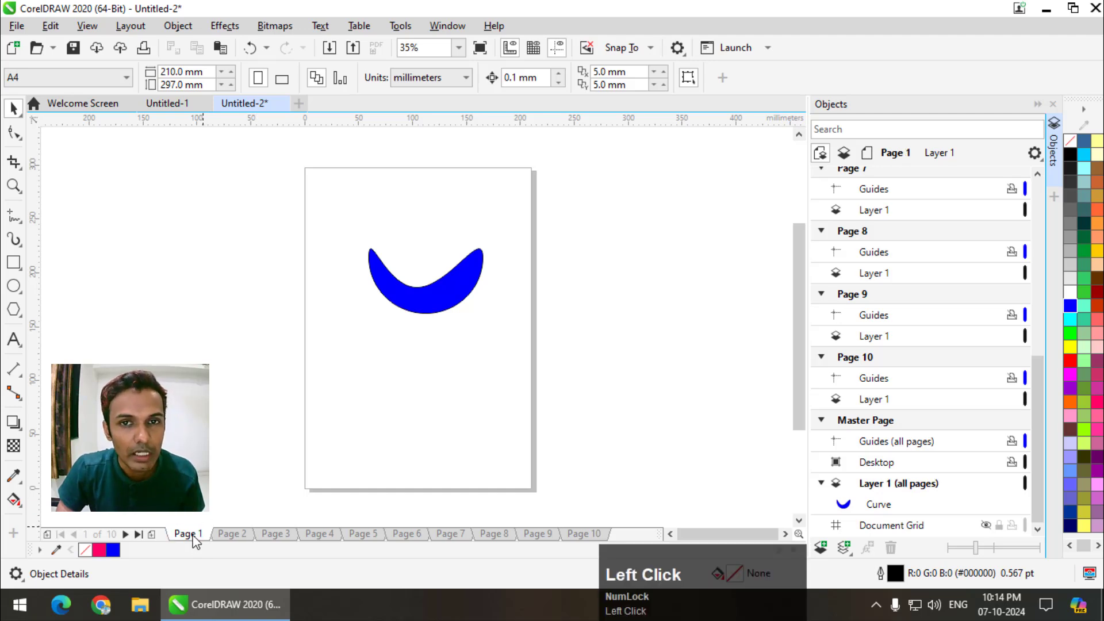
click(845, 551)
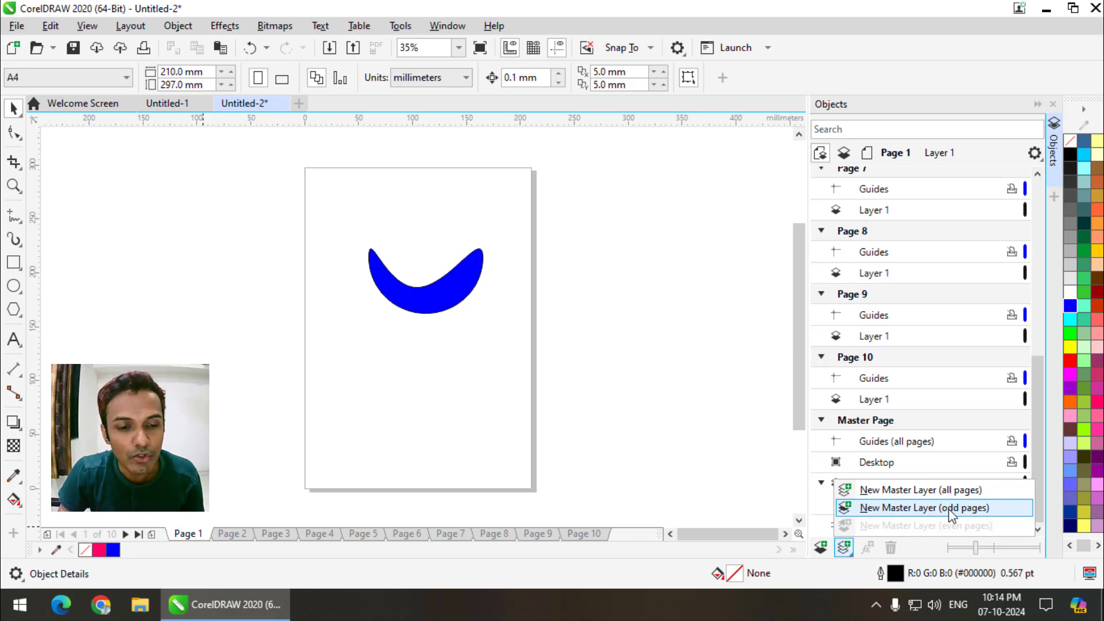
click(275, 533)
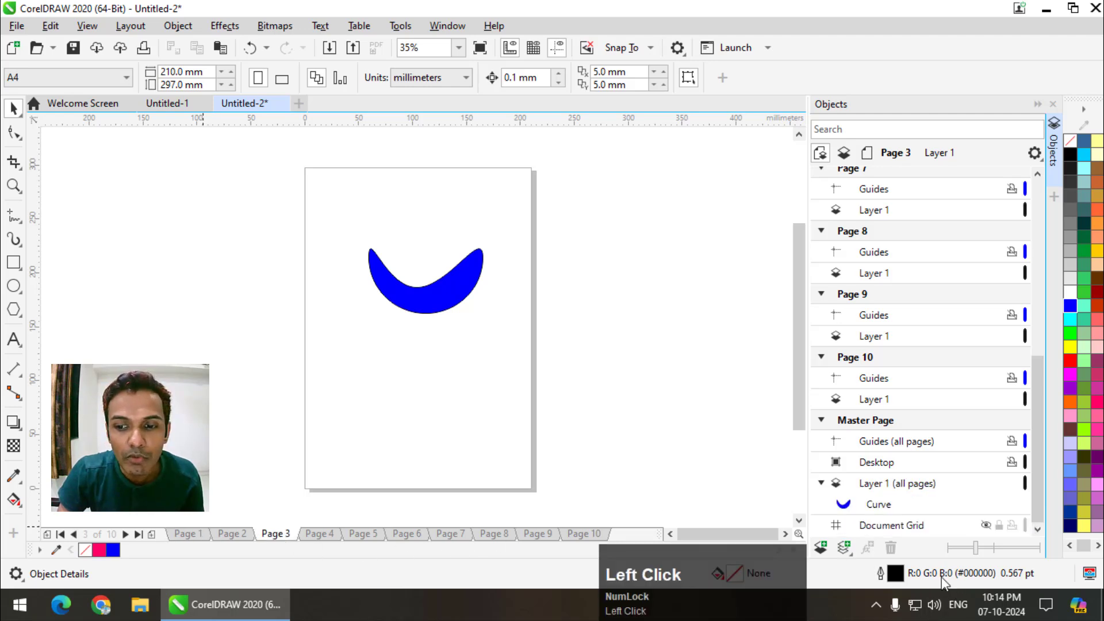
click(845, 547)
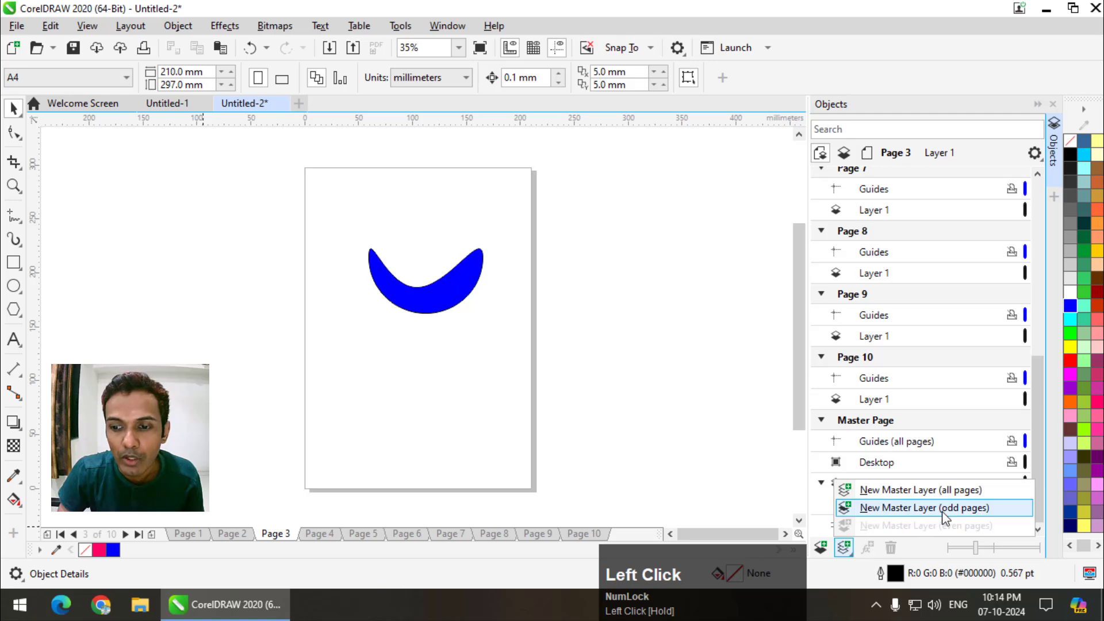
From Page 2, add a new master layer for even pages and select it
click(245, 537)
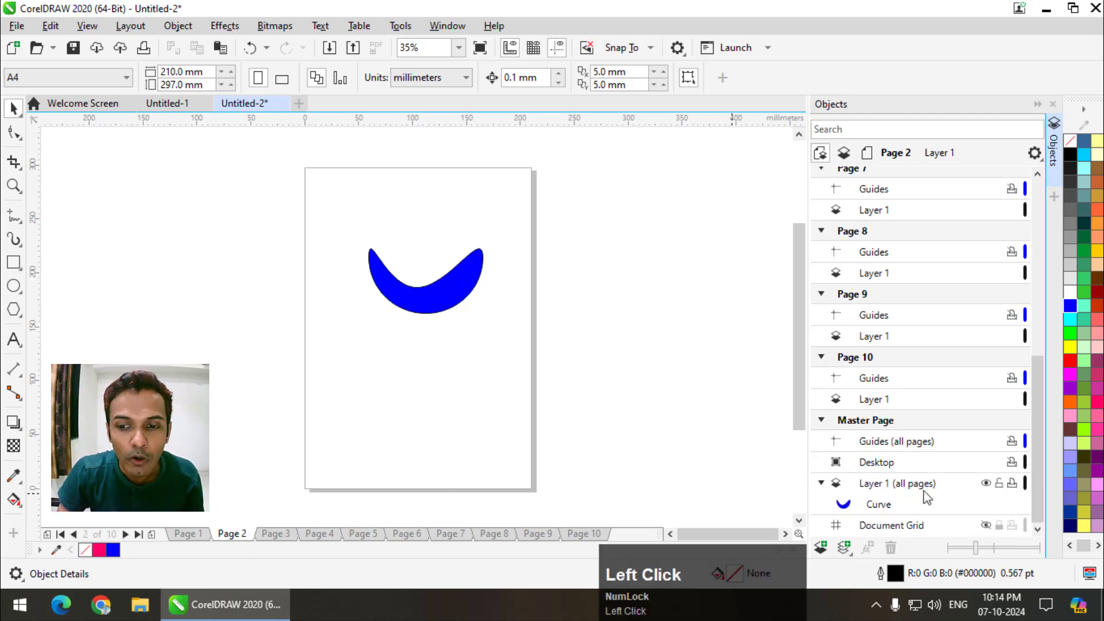
drag(841, 549, 910, 526)
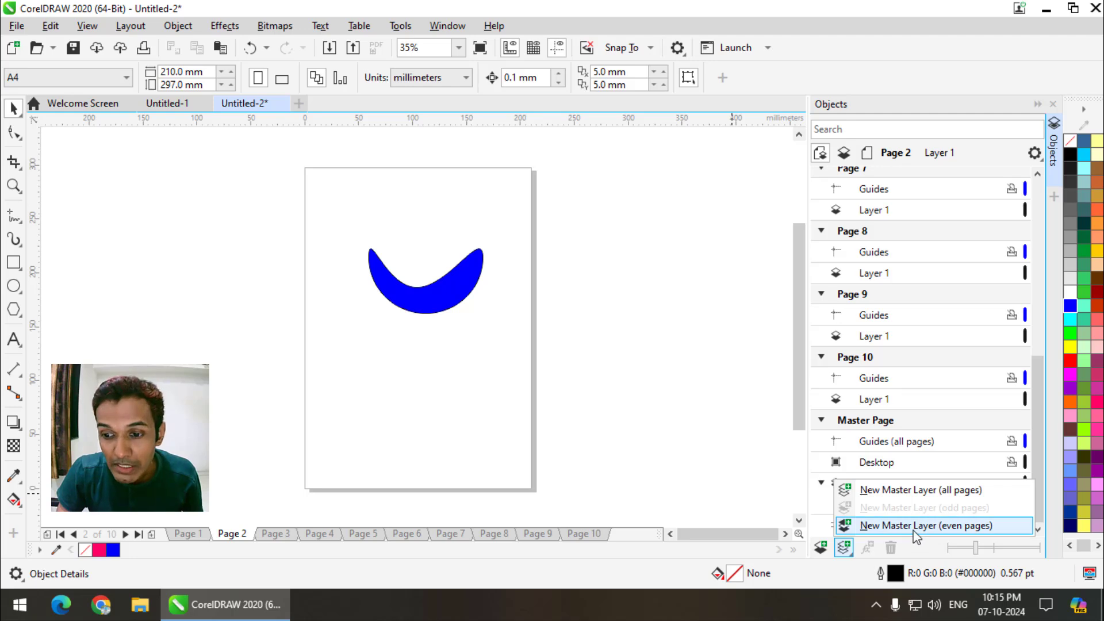
click(971, 527)
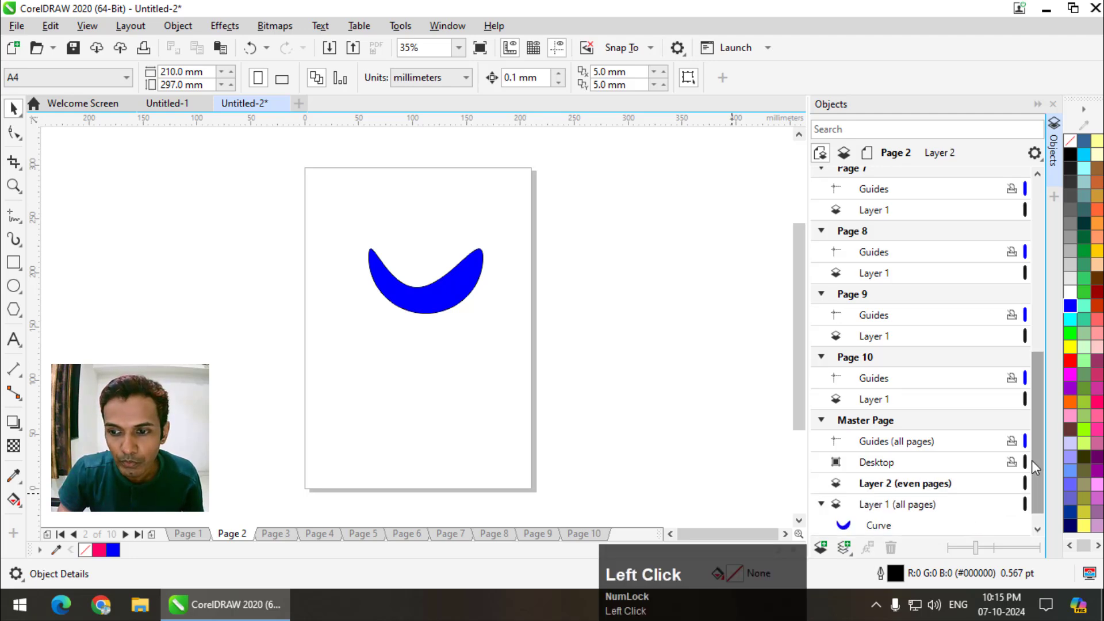
drag(1033, 457, 1036, 491)
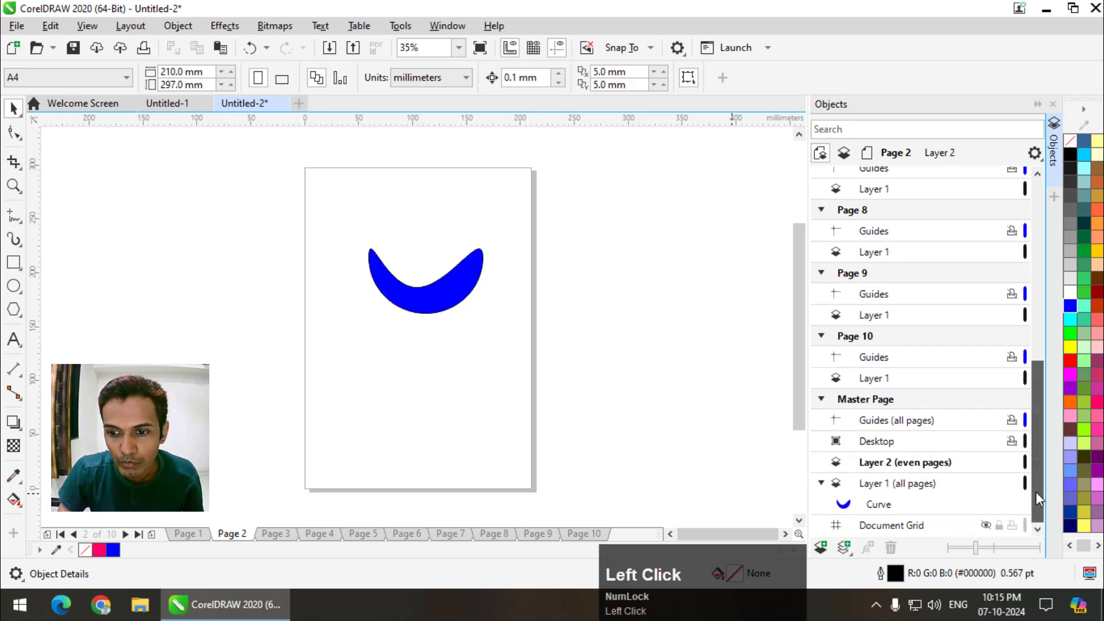
click(922, 465)
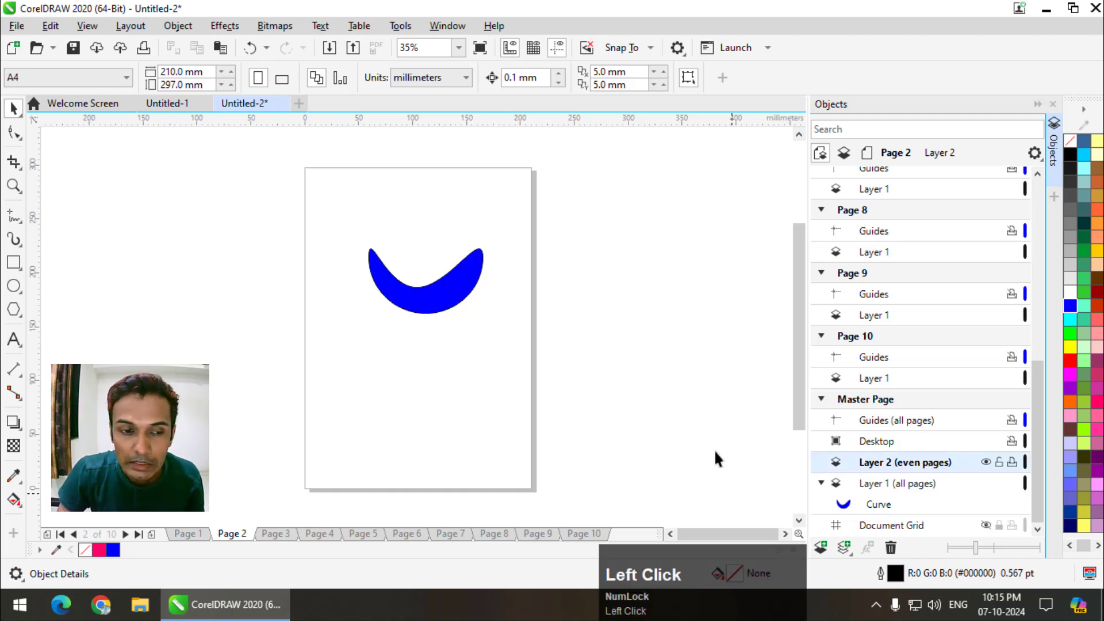
Place the artistic text "Graphics" below the crescent on the even-pages master layer
click(14, 339)
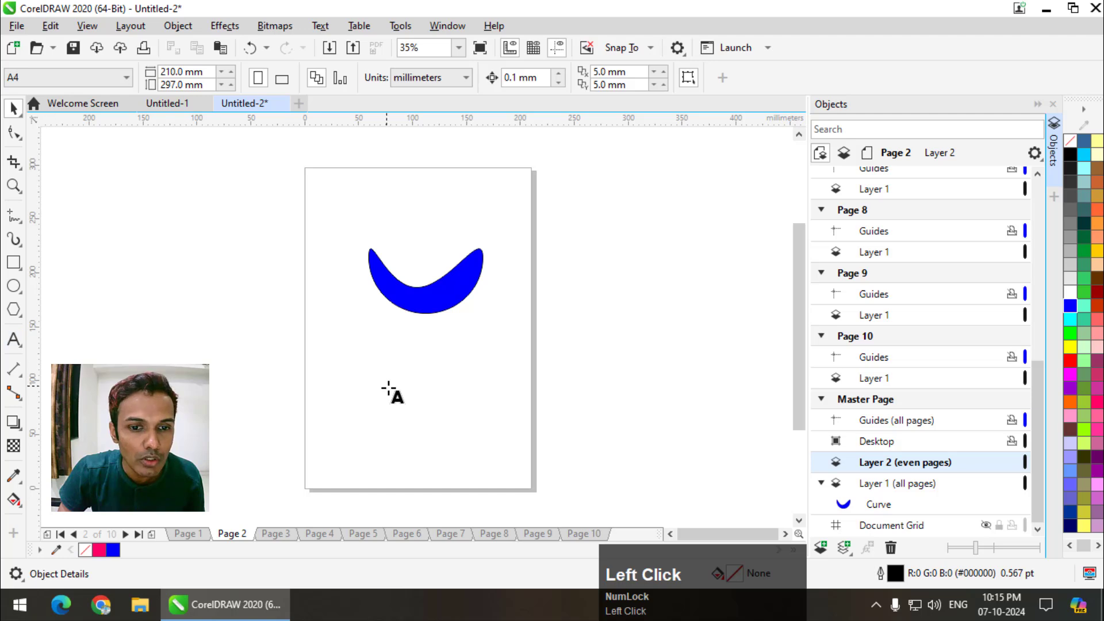
click(378, 403)
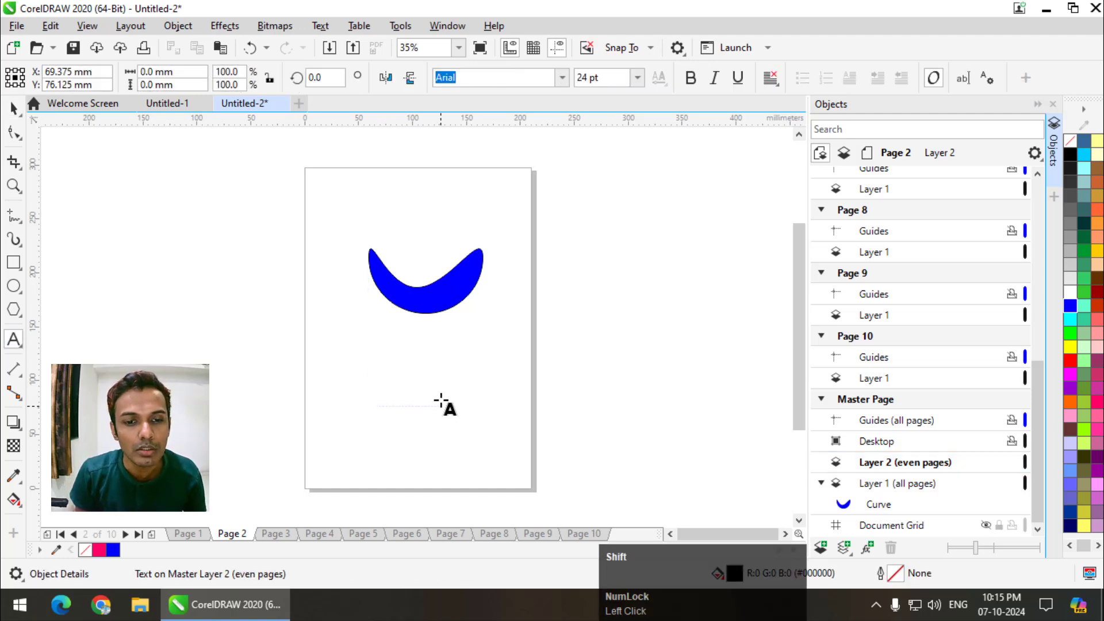
text(Graphics)
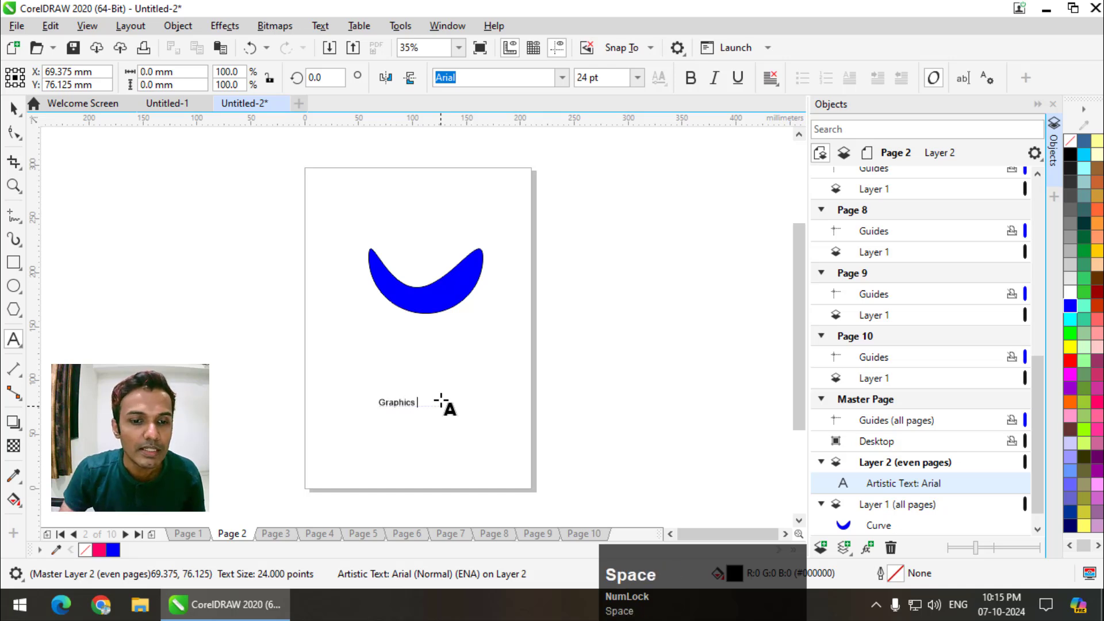
Enlarge the "Graphics" text to about 62 pt and make it bold
click(14, 107)
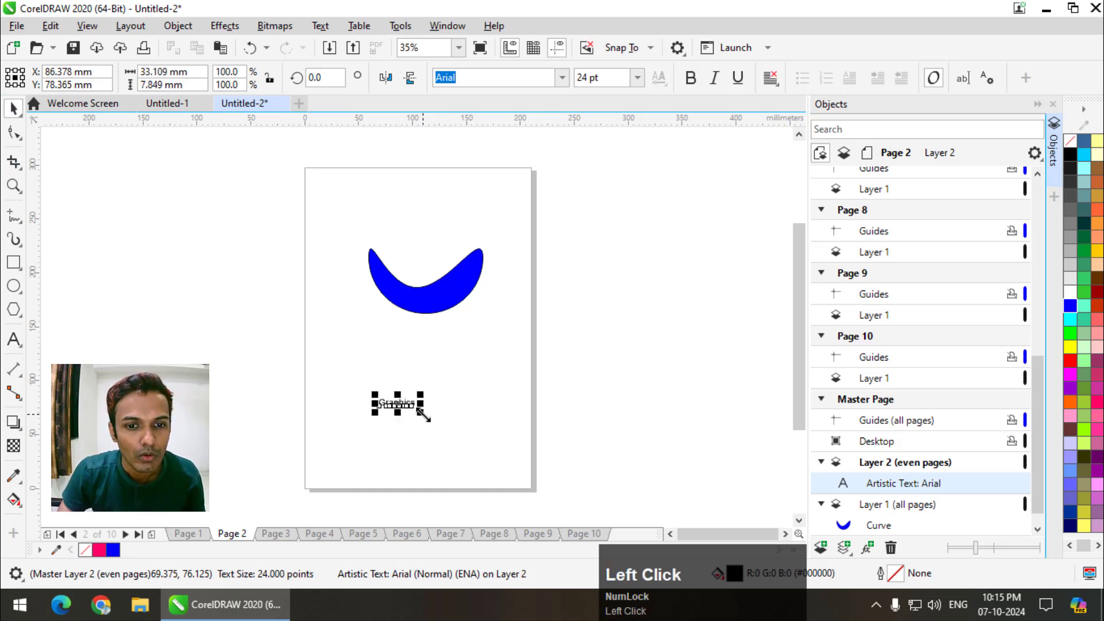
mouse_move(424, 415)
mouse_down()
mouse_move(481, 451)
mouse_move(424, 393)
mouse_move(435, 415)
mouse_up()
click(690, 78)
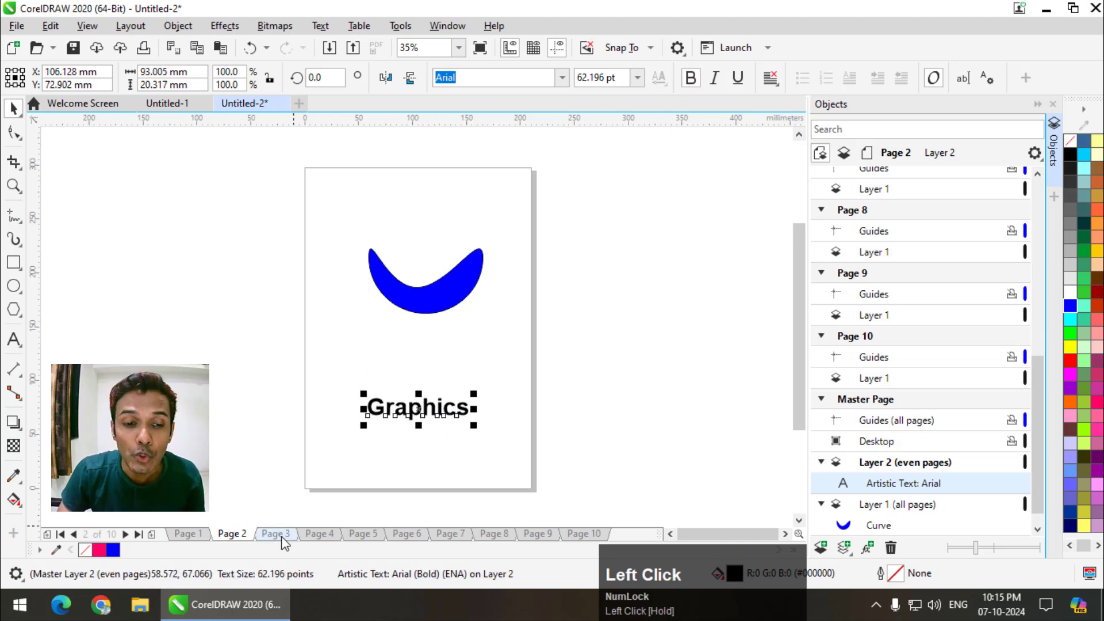
Check Pages 3 to 6 for the "Graphics" text to compare odd and even pages
click(278, 534)
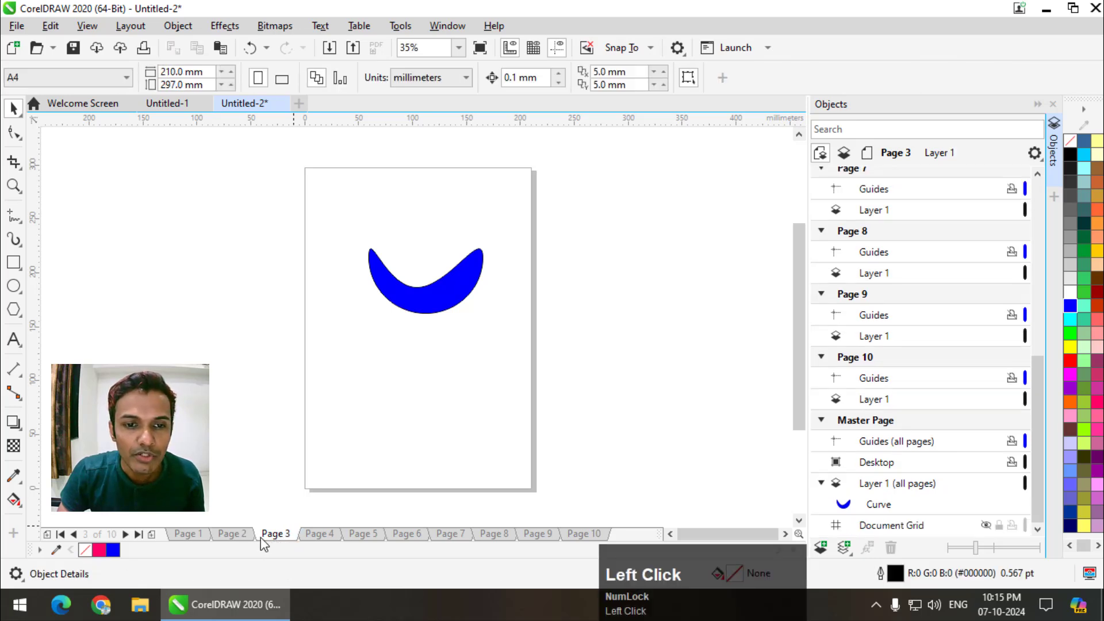
click(320, 533)
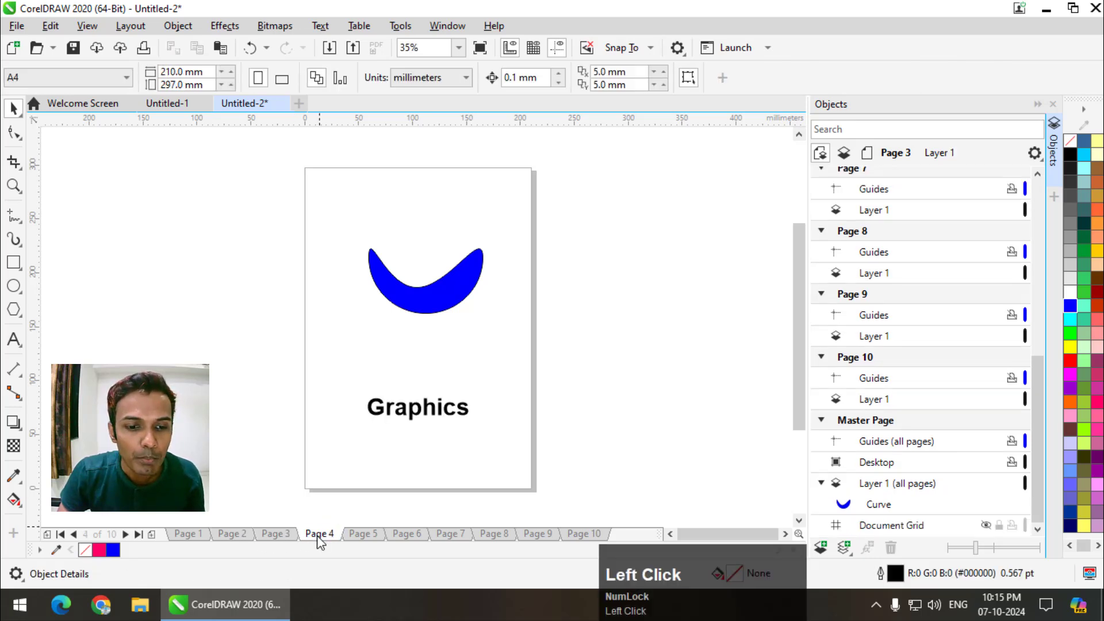
click(372, 535)
click(405, 535)
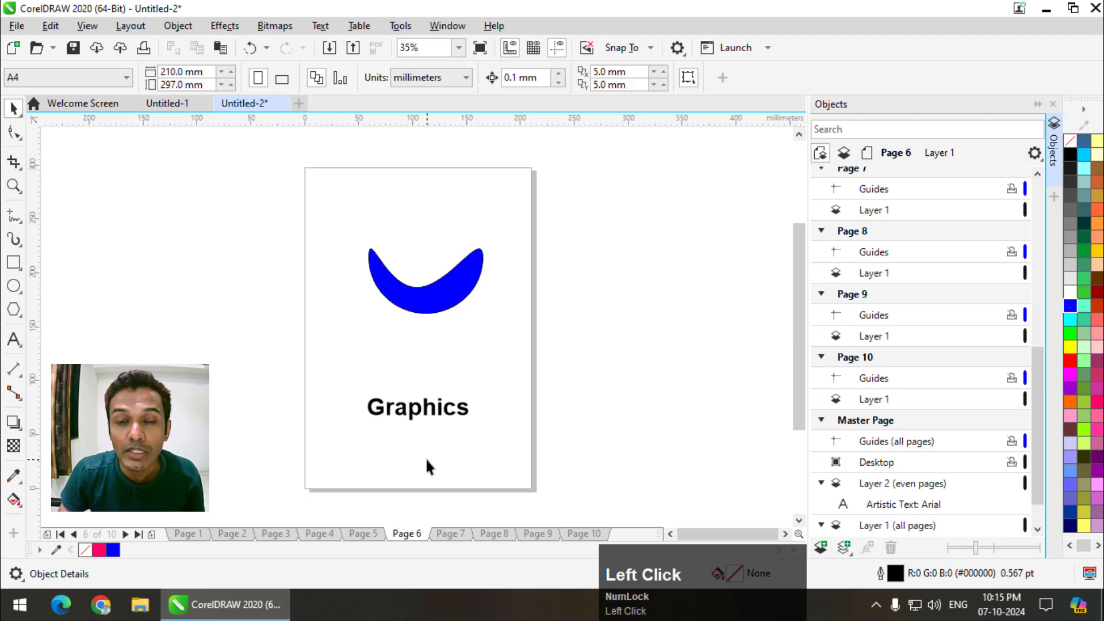
Check Pages 7 to 10 for the "Graphics" text
click(454, 534)
click(495, 535)
click(539, 536)
click(582, 535)
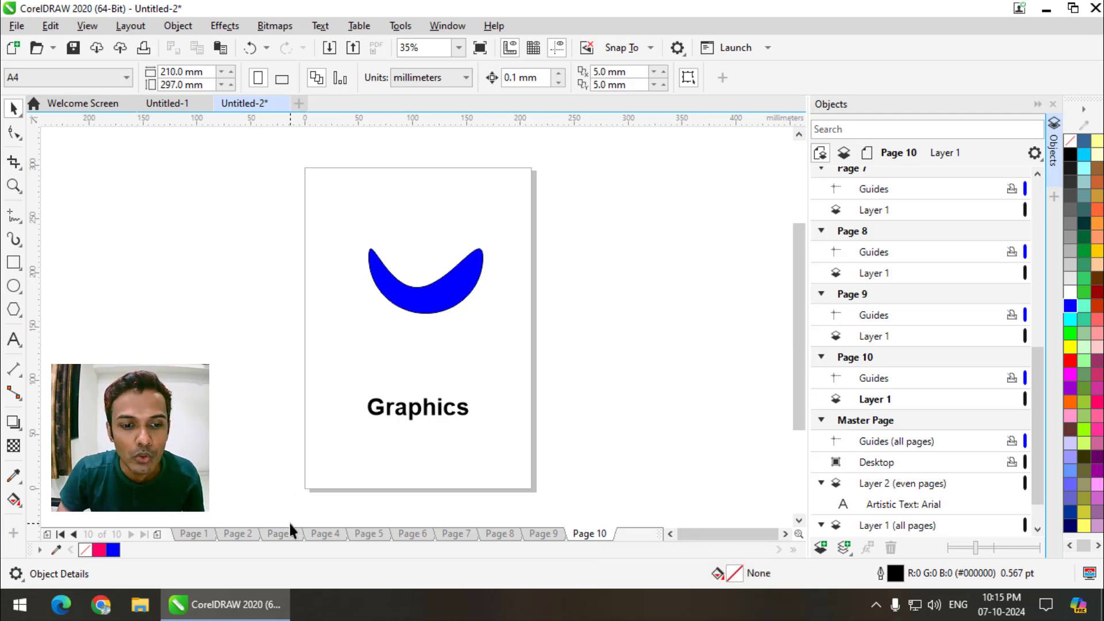
From Page 9, add a new master layer for odd pages and select it
click(541, 535)
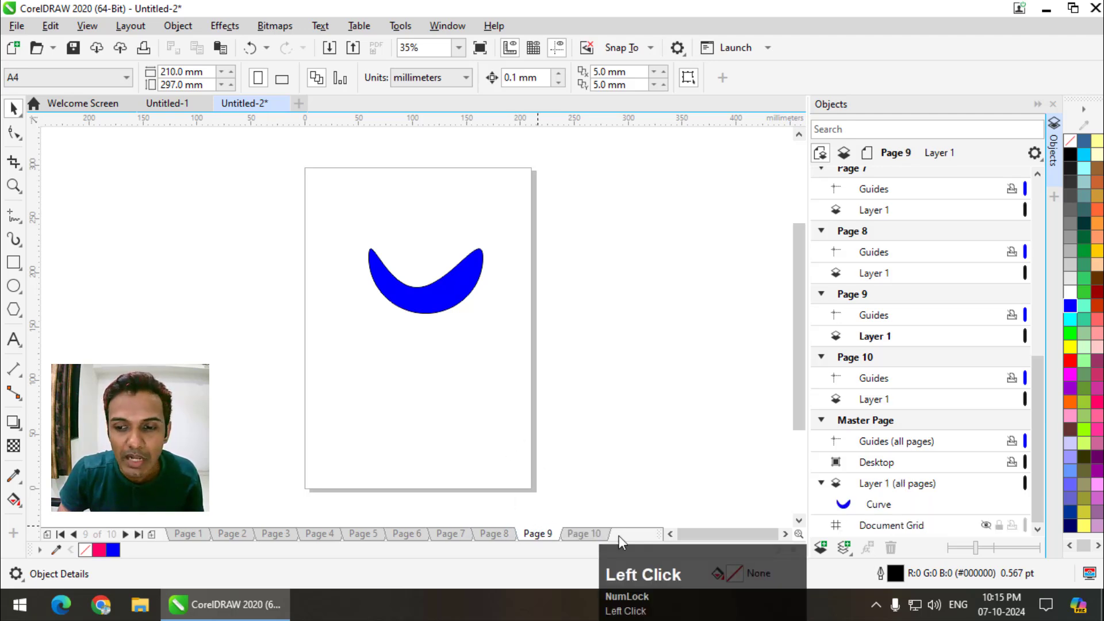
click(843, 548)
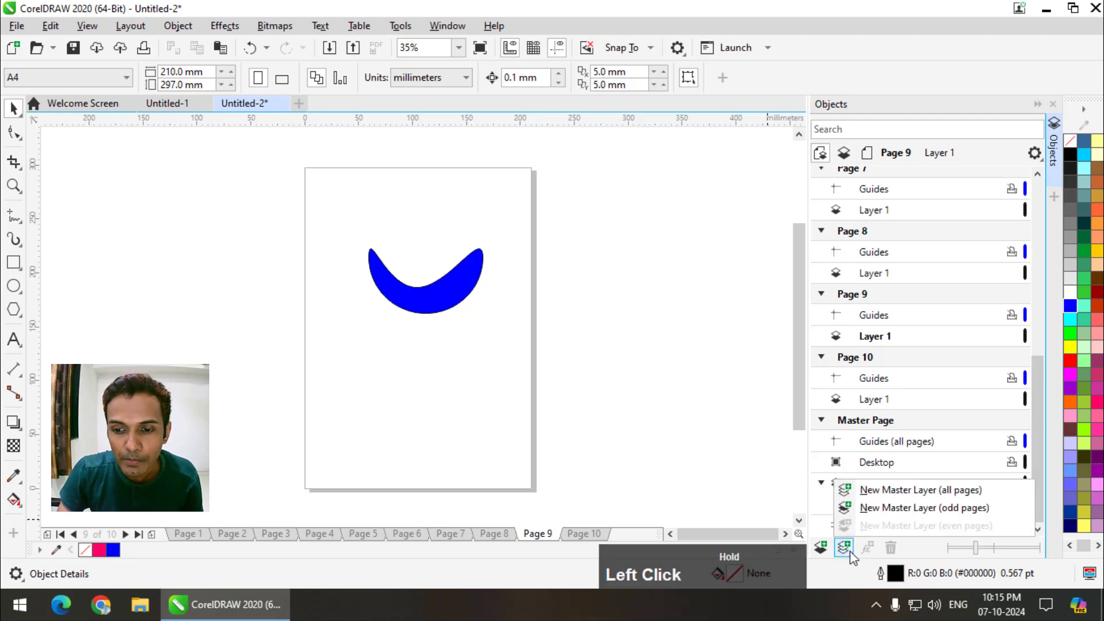
click(924, 508)
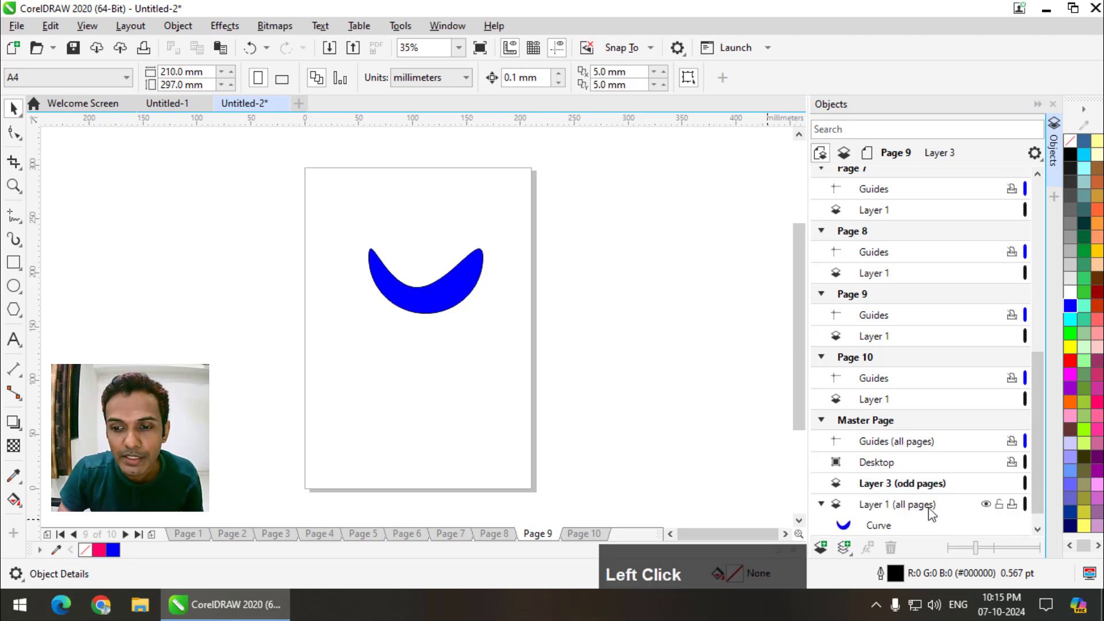
click(893, 488)
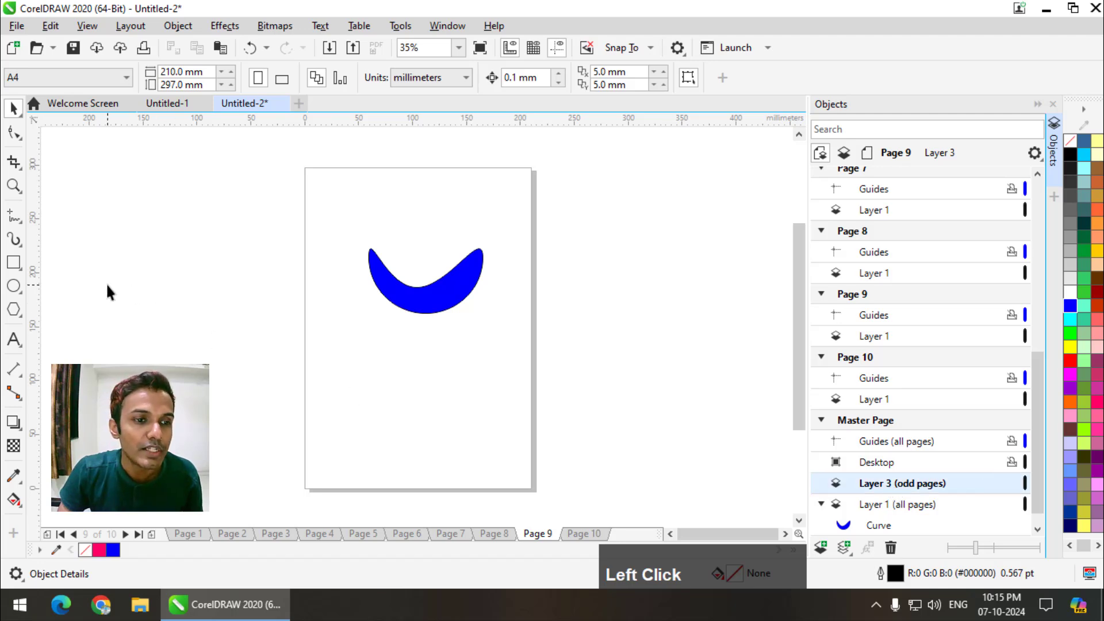
Draw a full-width rectangle about 210 by 34 mm along the page's upper edge on the odd-pages master layer and fill it green
click(13, 263)
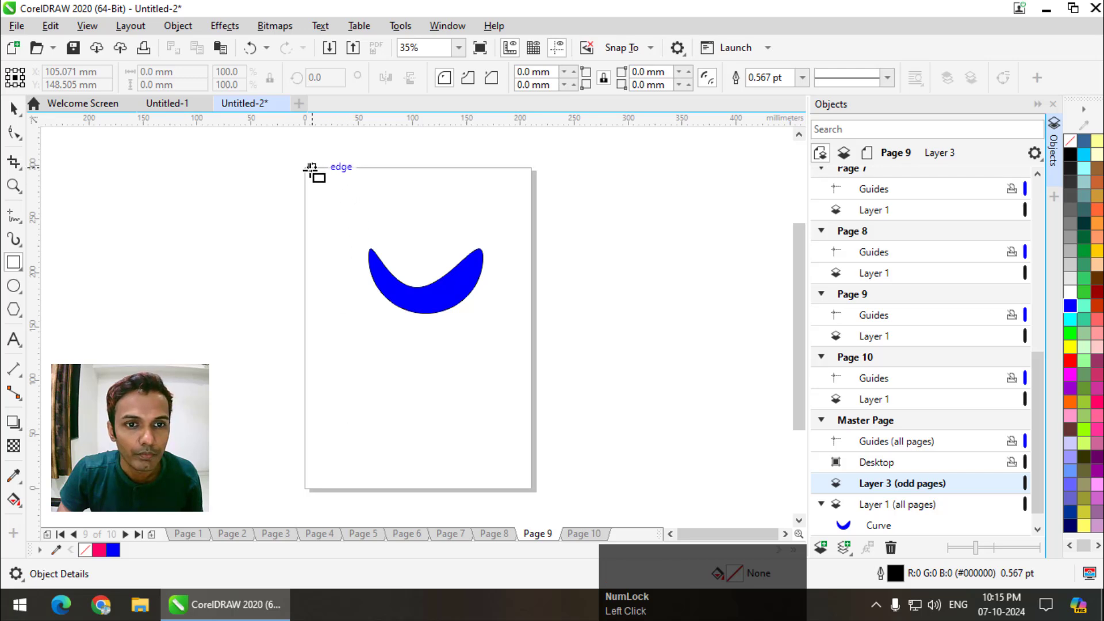
drag(311, 168, 531, 204)
click(1085, 279)
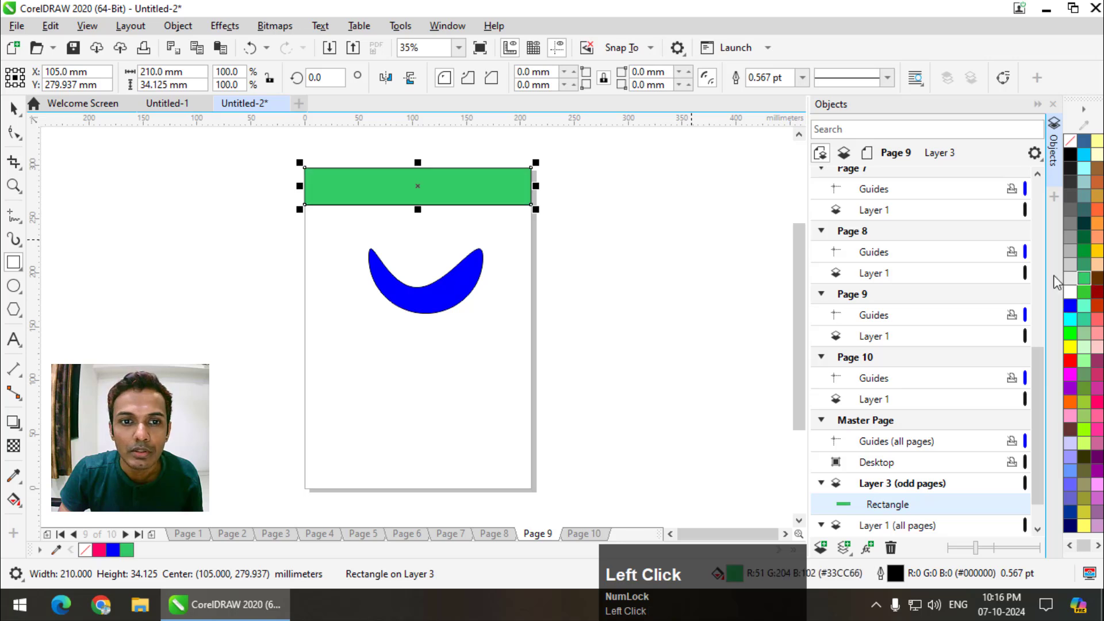
click(14, 108)
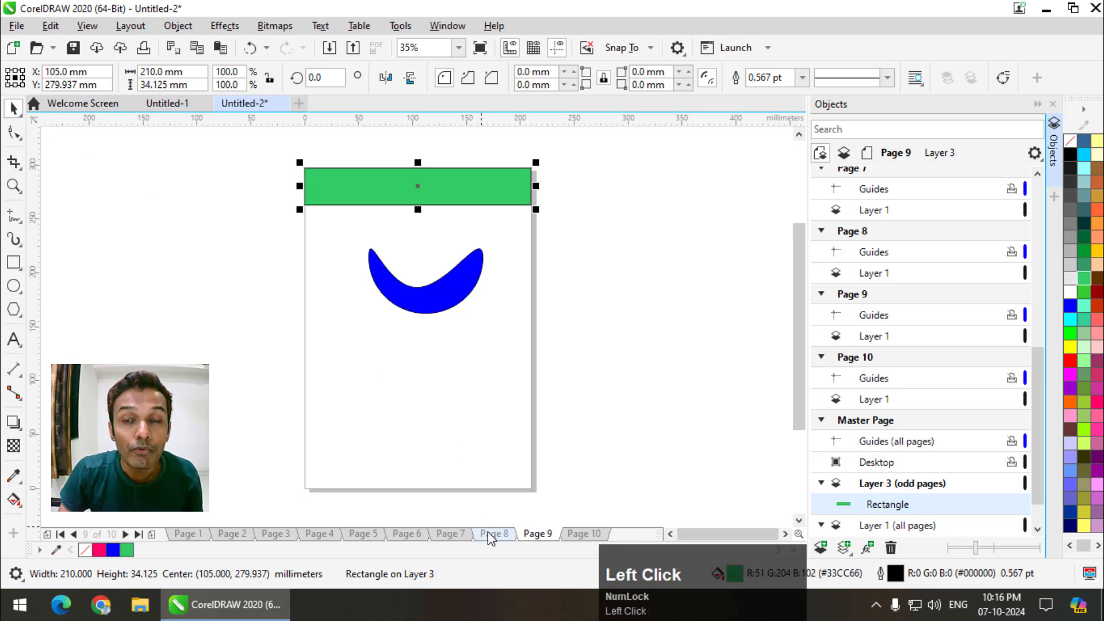
Go back through Pages 8 to 1 to compare odd and even pages for the green rectangle
click(489, 533)
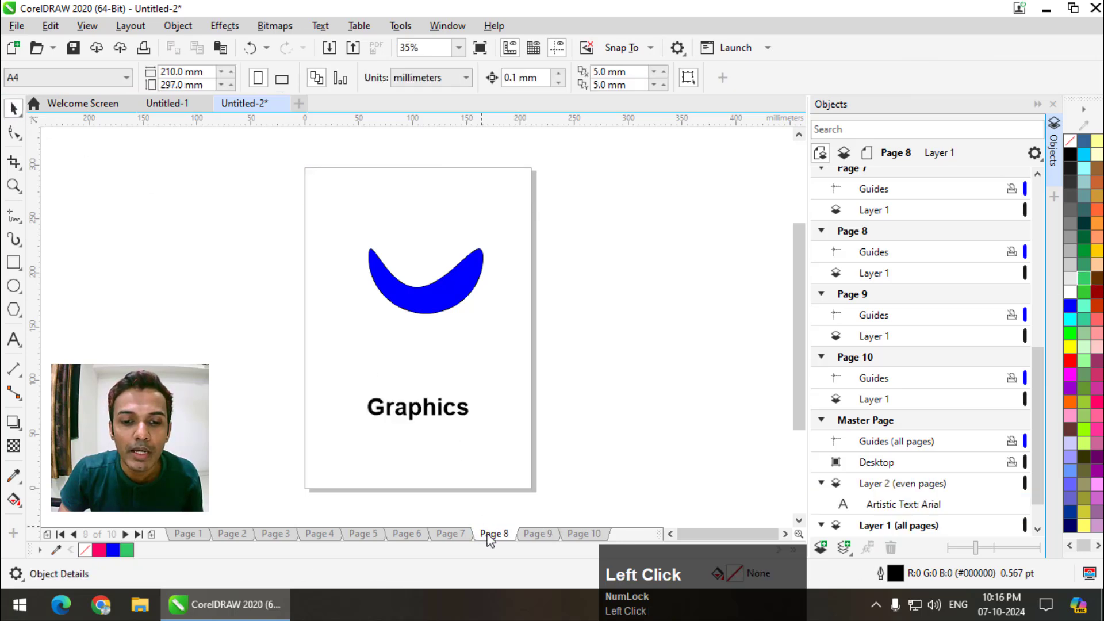
click(452, 537)
click(415, 535)
click(372, 536)
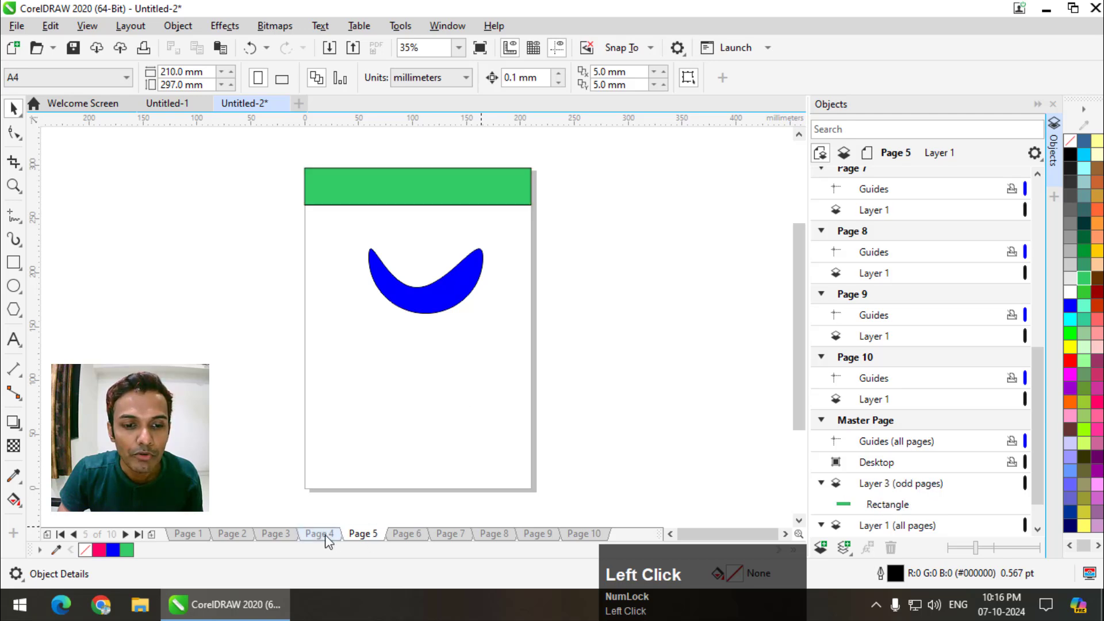
click(321, 534)
click(281, 534)
click(217, 535)
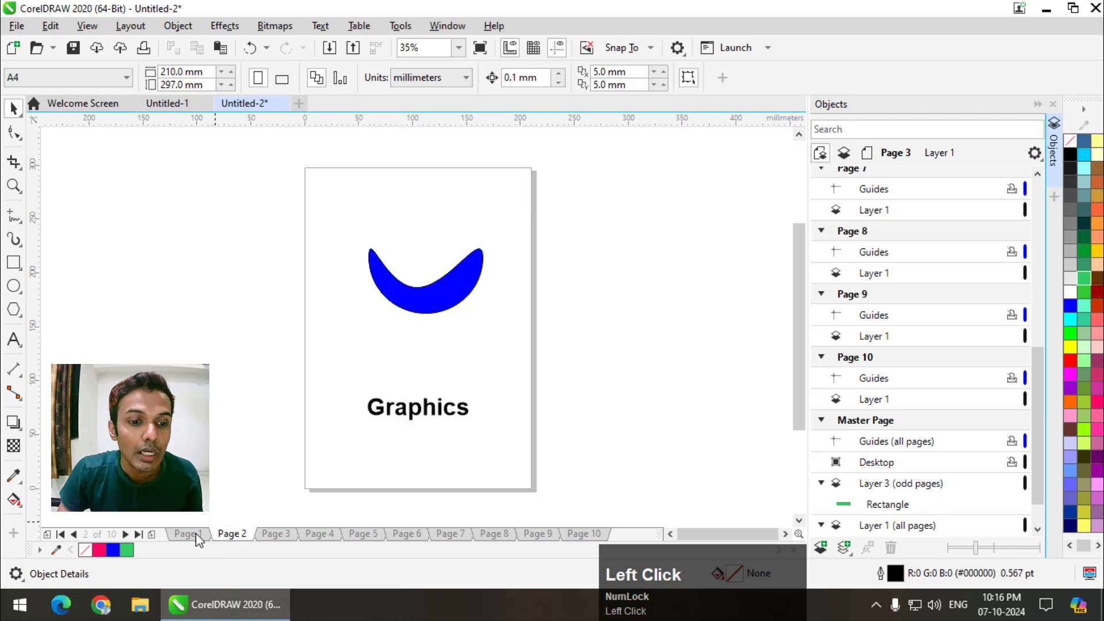
click(198, 534)
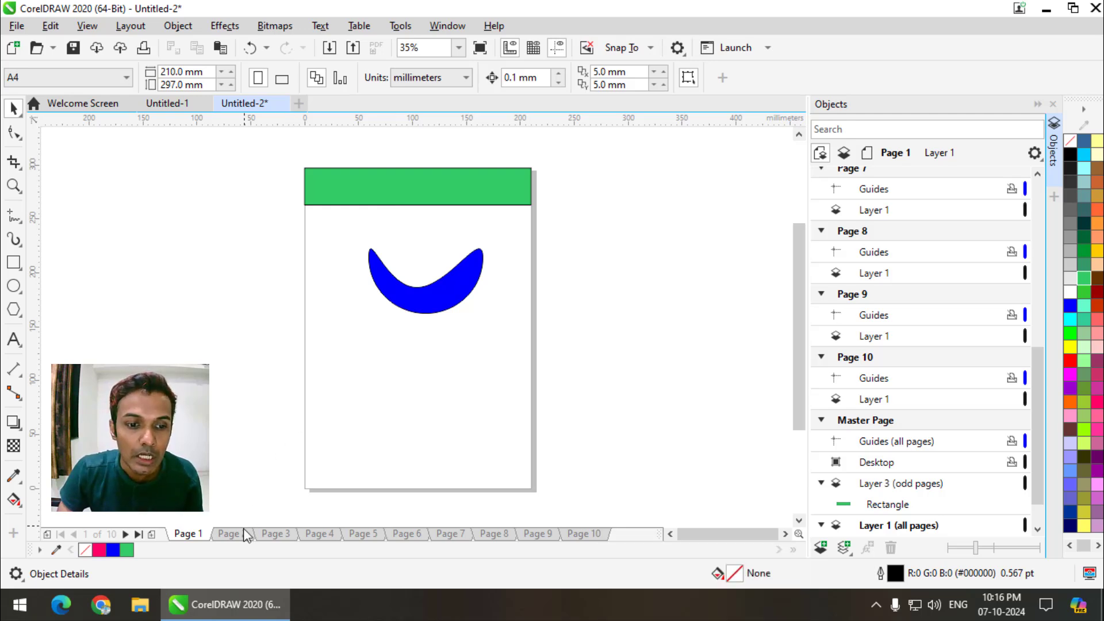
click(844, 547)
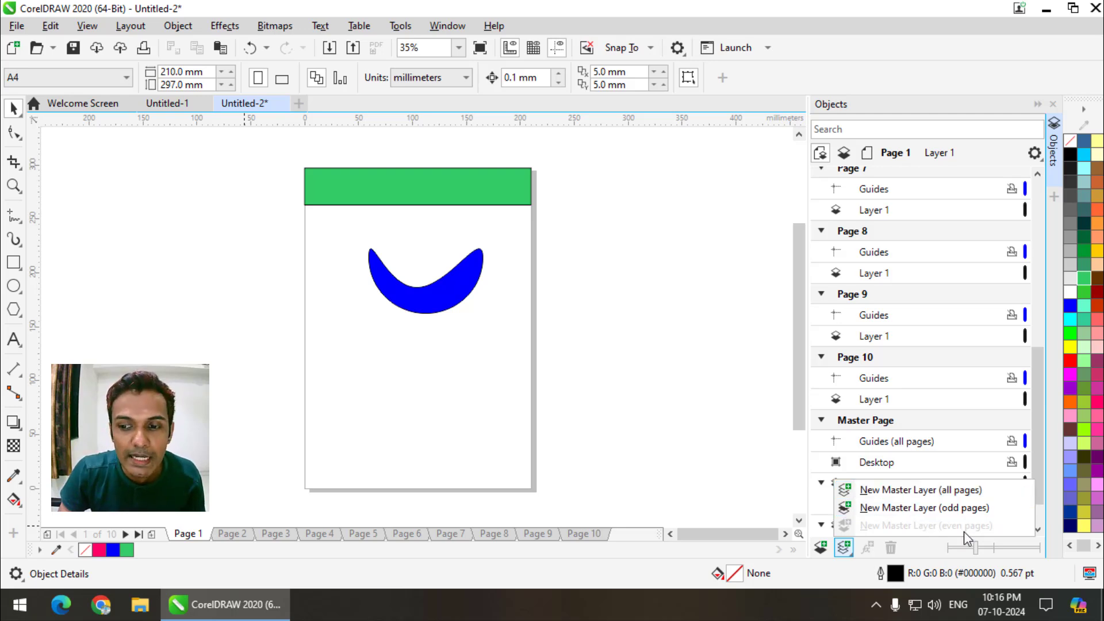
click(920, 507)
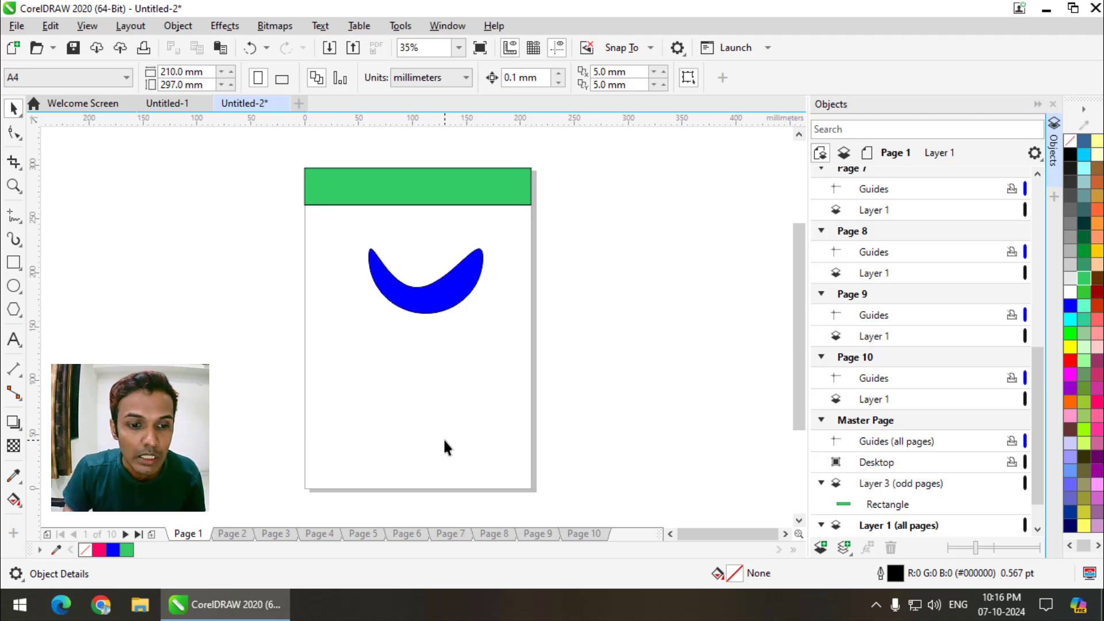
On Page 2, extend the even-pages master text to read "Graphics Design"
click(231, 533)
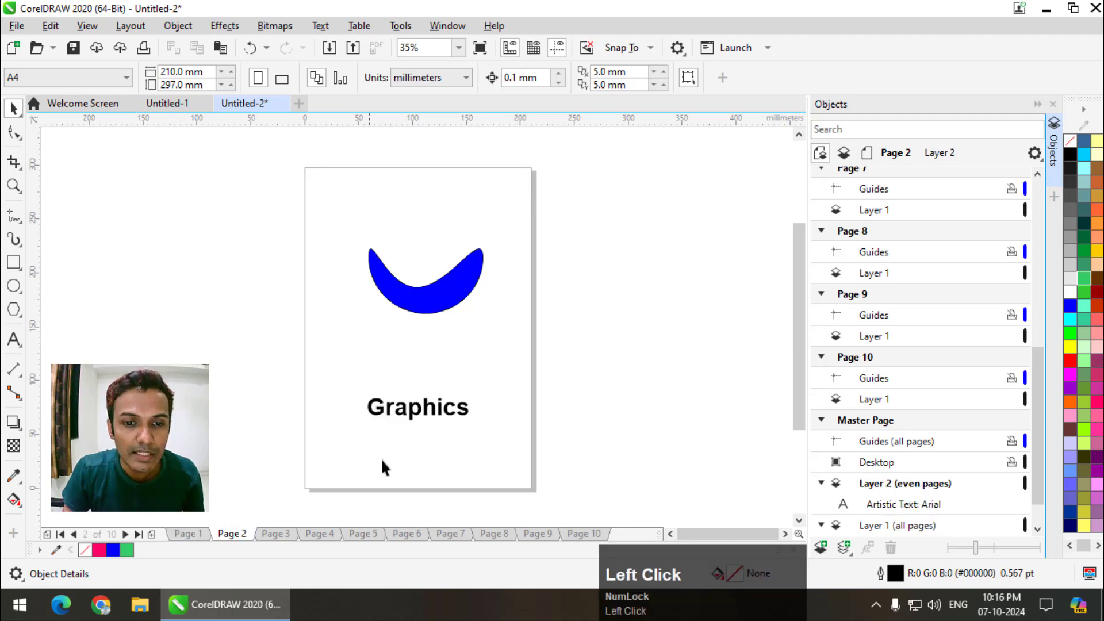
click(404, 418)
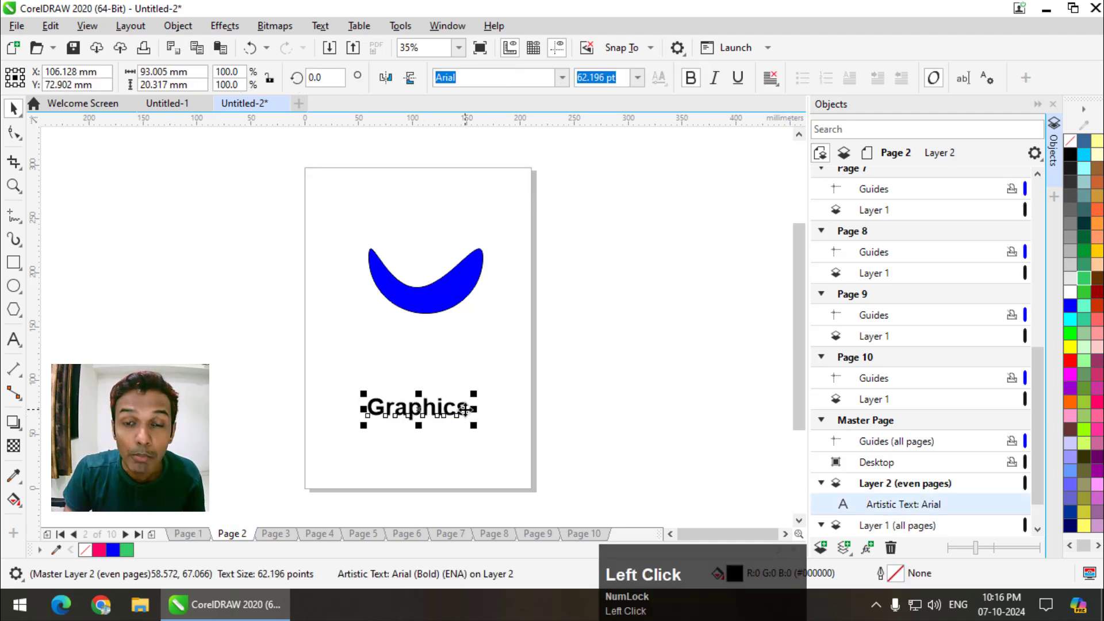
double_click(463, 408)
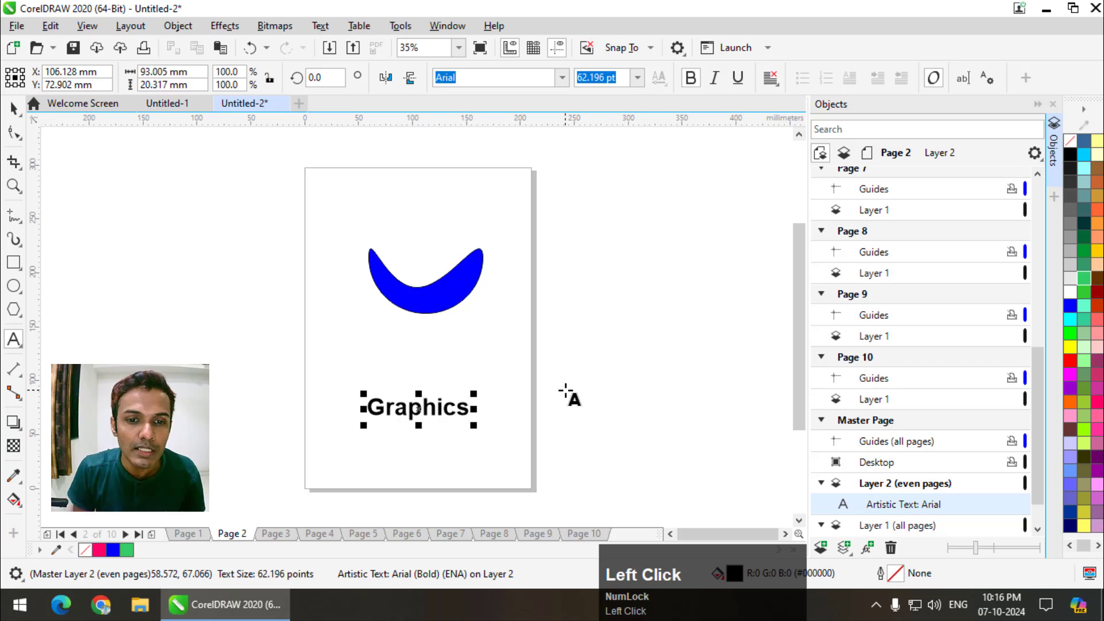
text(De)
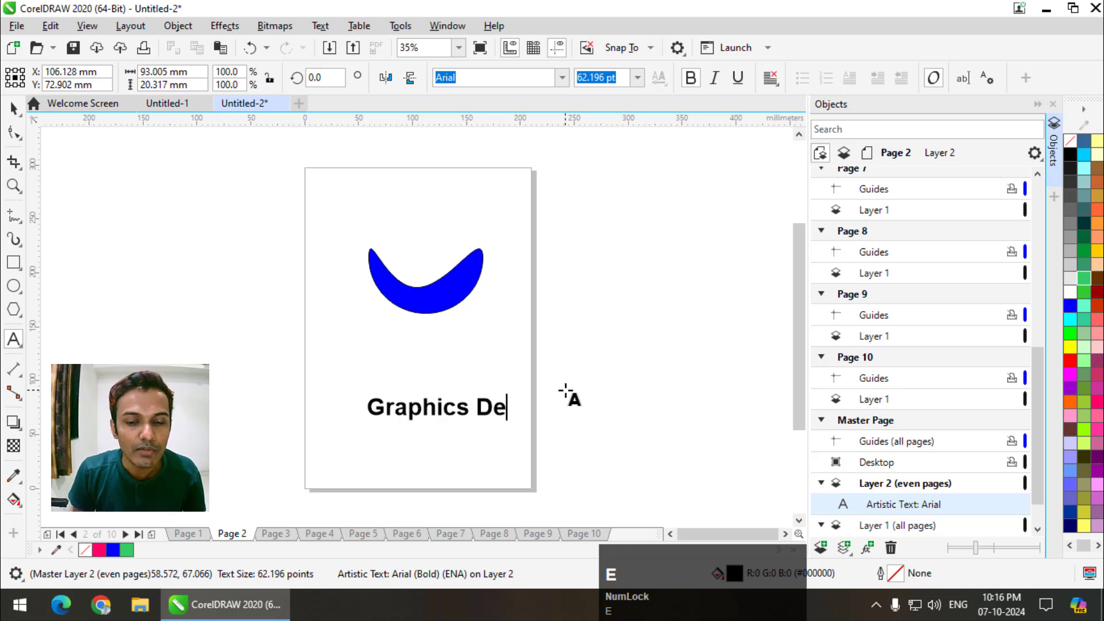
text(sign)
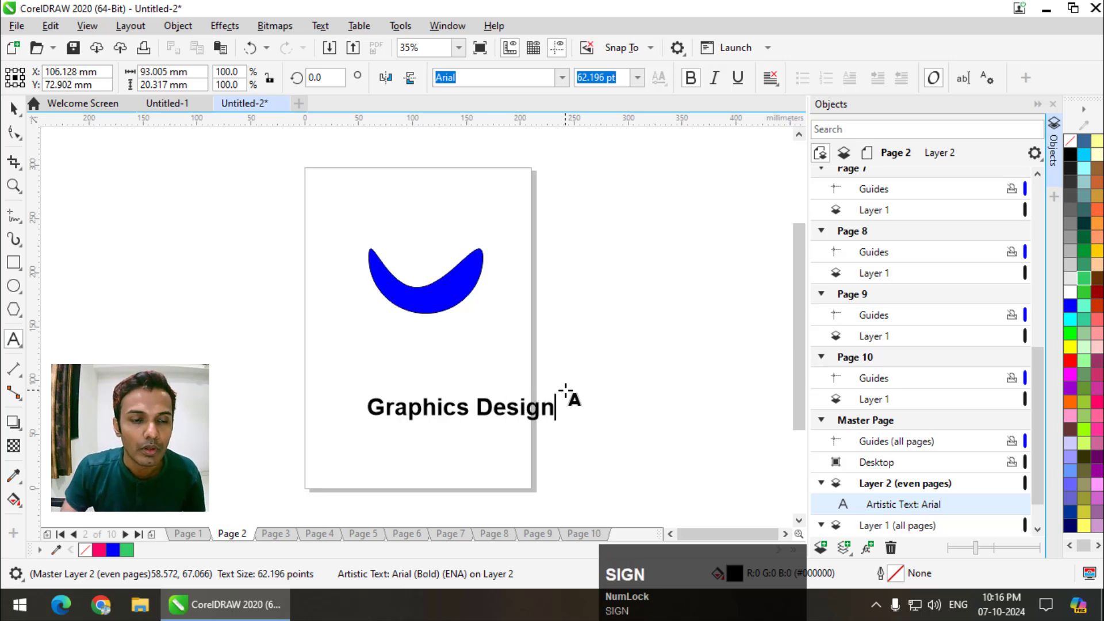
Move the "Graphics Design" text lower and inside the page, centred at about X 112.5 mm, Y 55.5 mm, and fill it dark purple
click(14, 108)
drag(440, 417, 406, 437)
click(1097, 457)
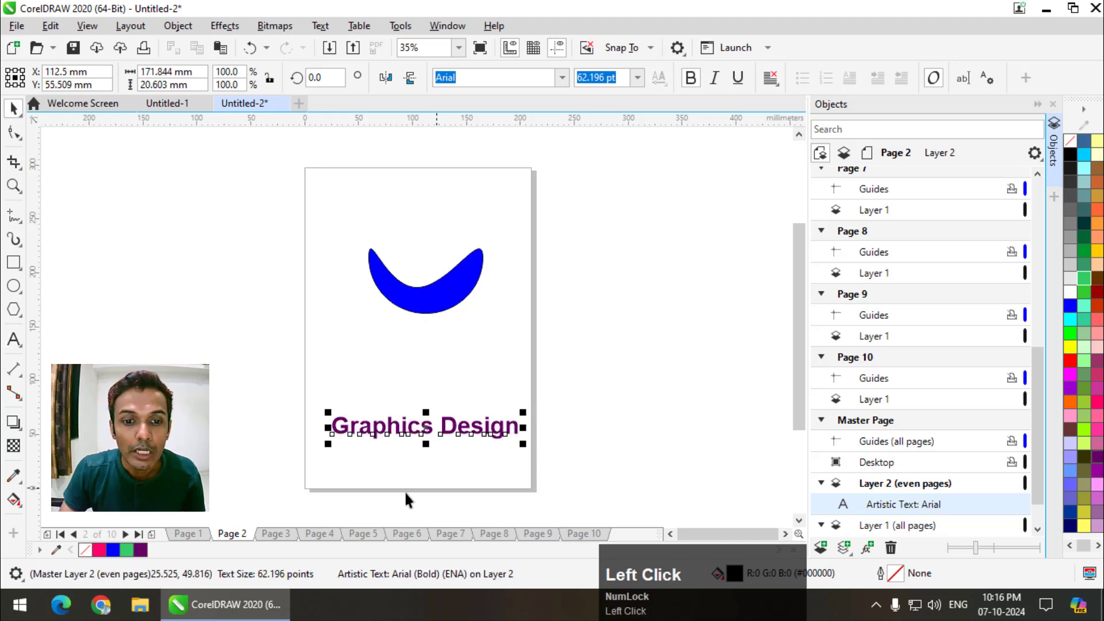
Look through Pages 3 to 10 and the first few pages again to check the edited "Graphics Design" text on even pages
click(285, 534)
click(322, 533)
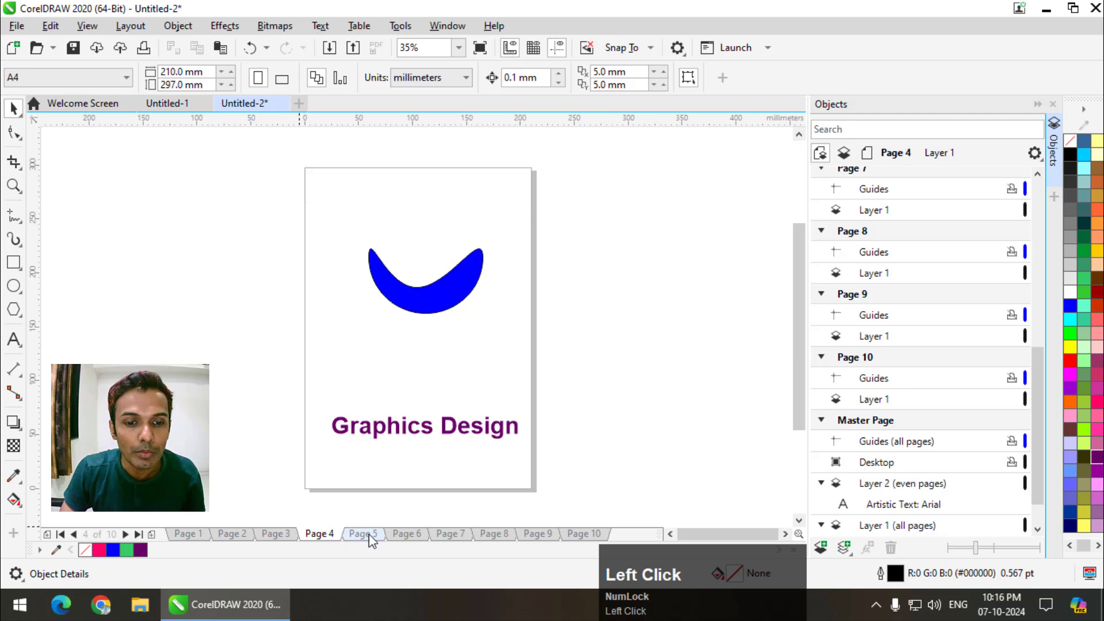
click(362, 534)
click(407, 534)
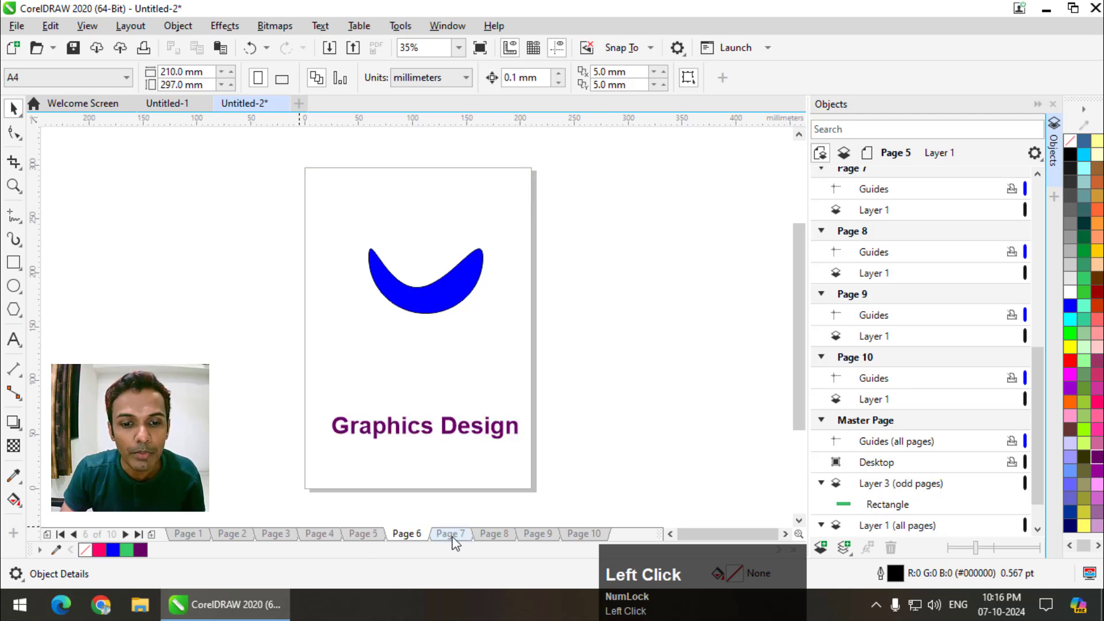
click(450, 534)
click(490, 534)
click(537, 534)
click(584, 534)
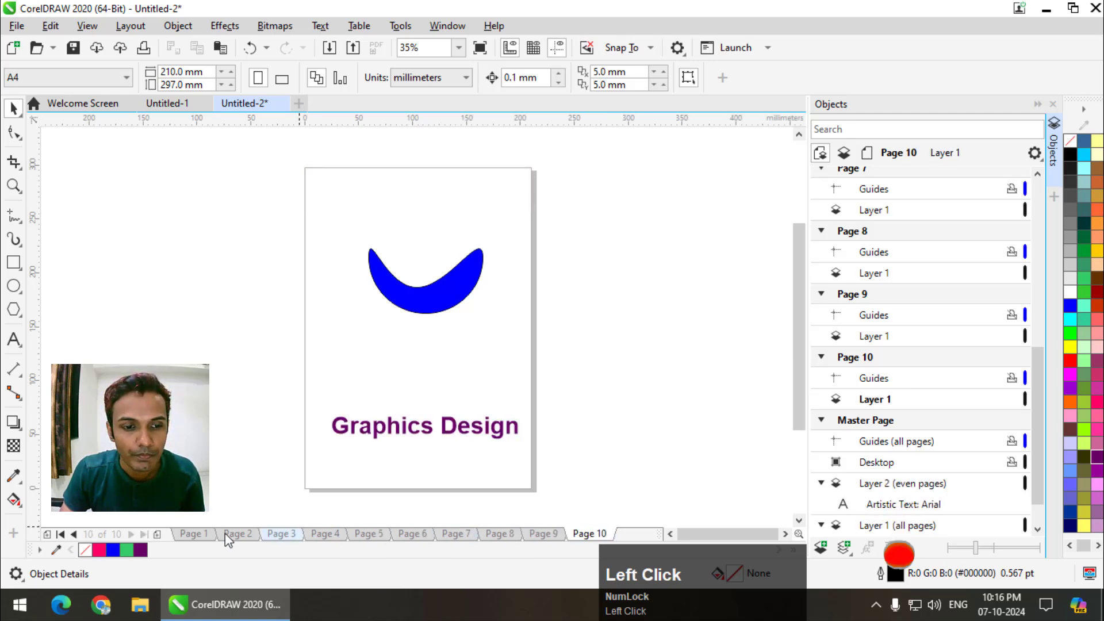
click(219, 536)
click(232, 534)
click(276, 534)
click(321, 534)
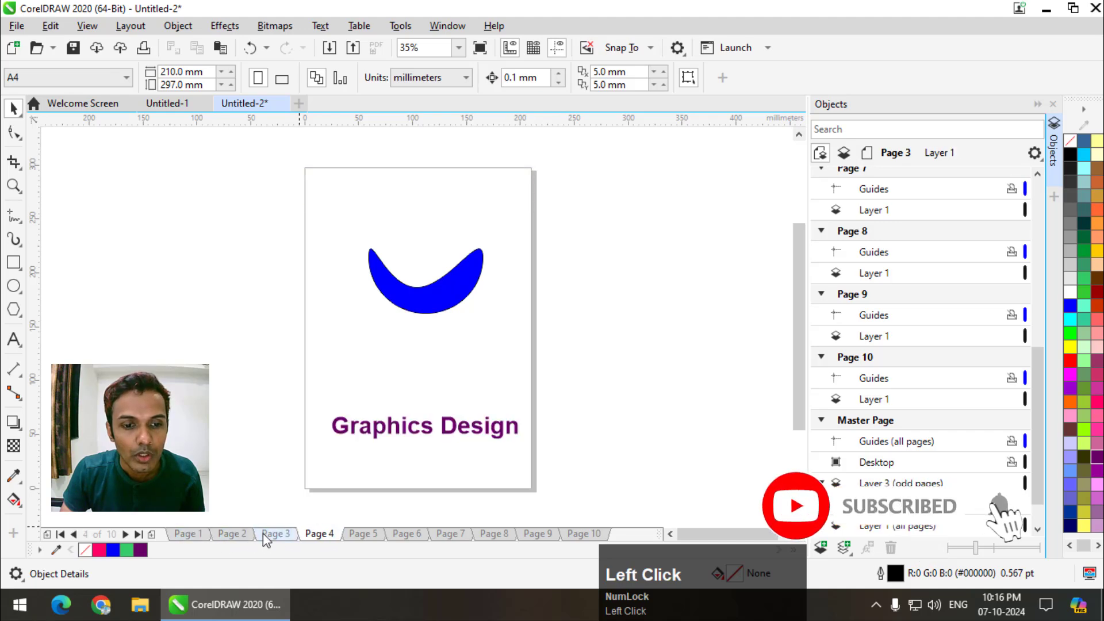
click(244, 535)
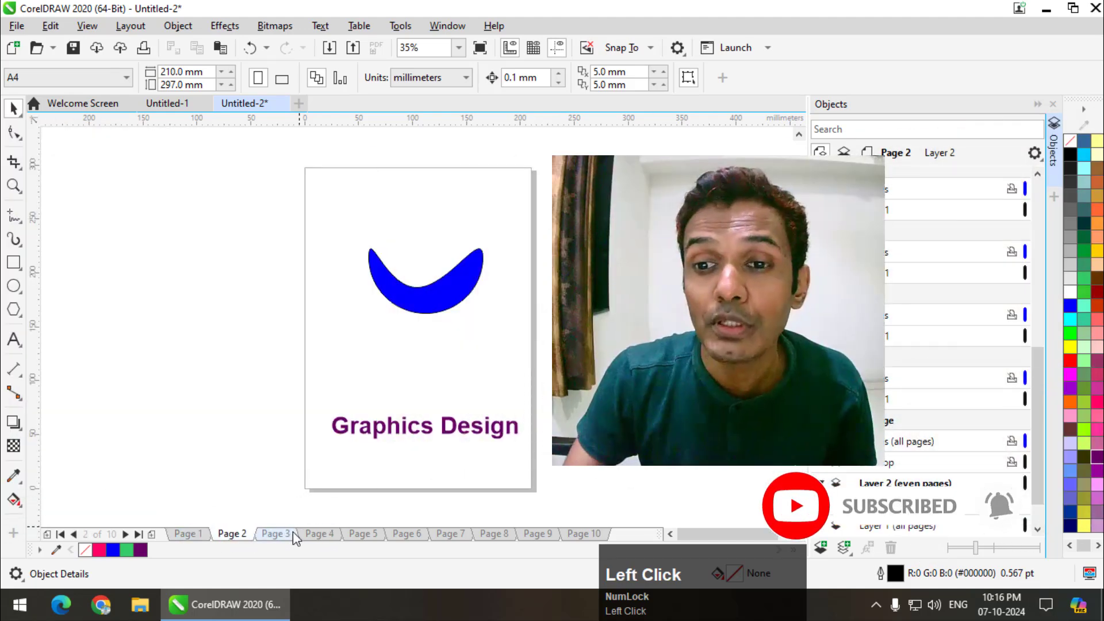